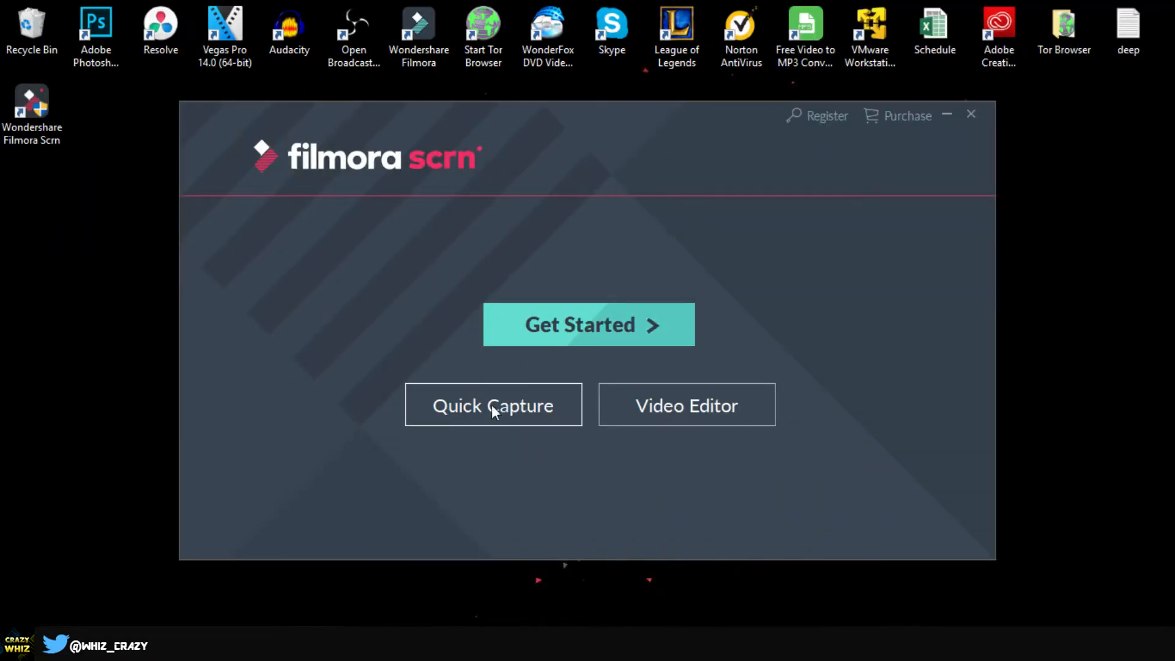
Open Quick Capture and check the Realtek microphone's input level, closing the level meter again
left_click(457, 409)
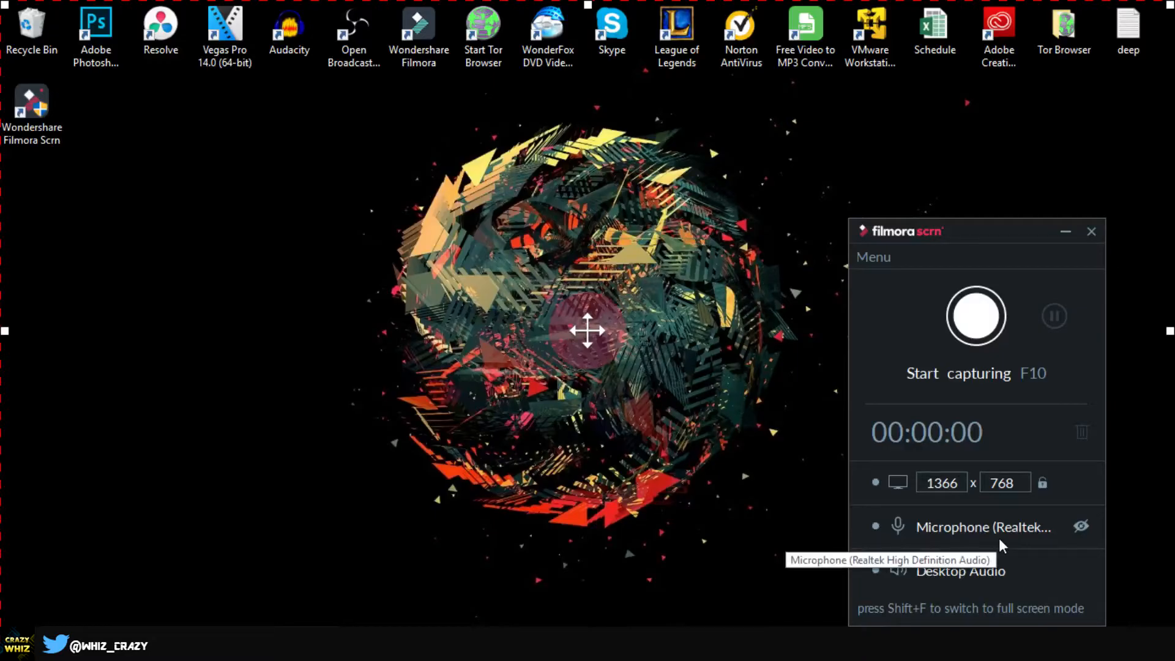
left_click(1073, 524)
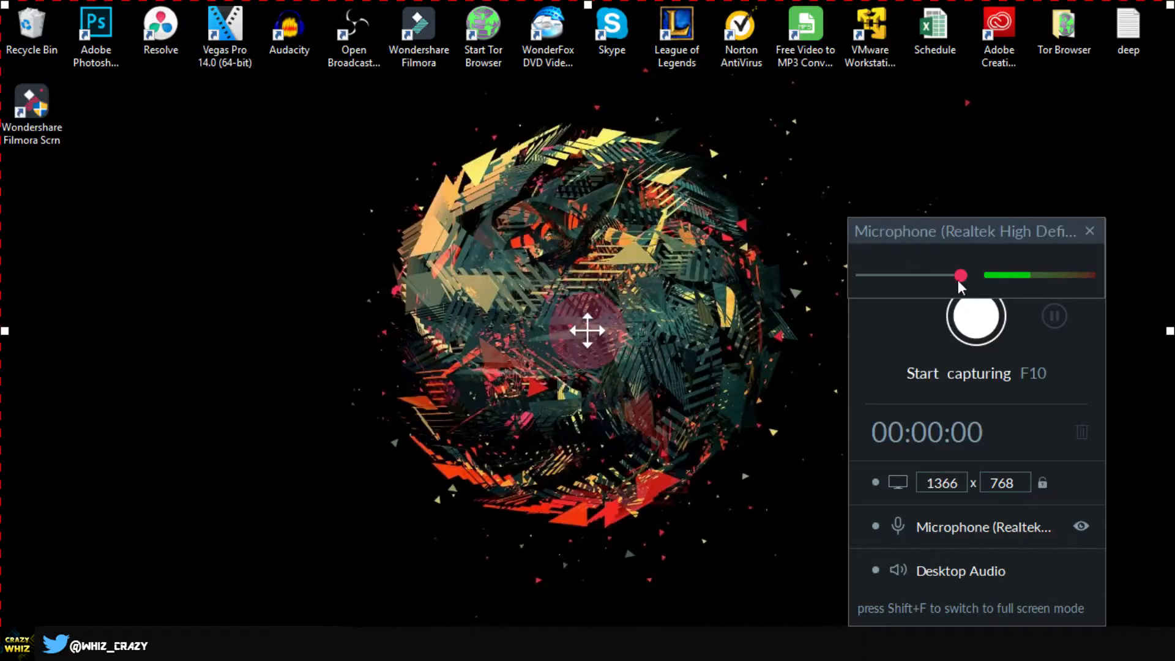
mouse_move(959, 277)
left_mouse_down()
mouse_move(896, 283)
mouse_move(959, 277)
left_mouse_up()
left_click(1081, 527)
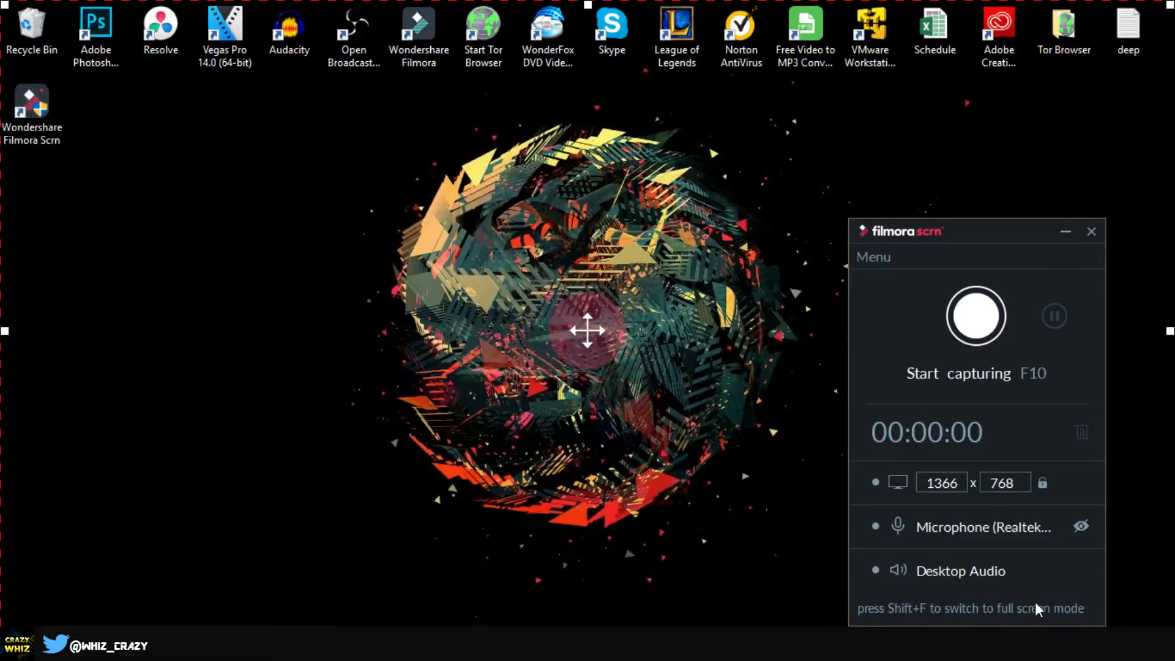
Switch full screen mode on and off again, and start capturing the 1366 x 768 screen
key("shift+f")
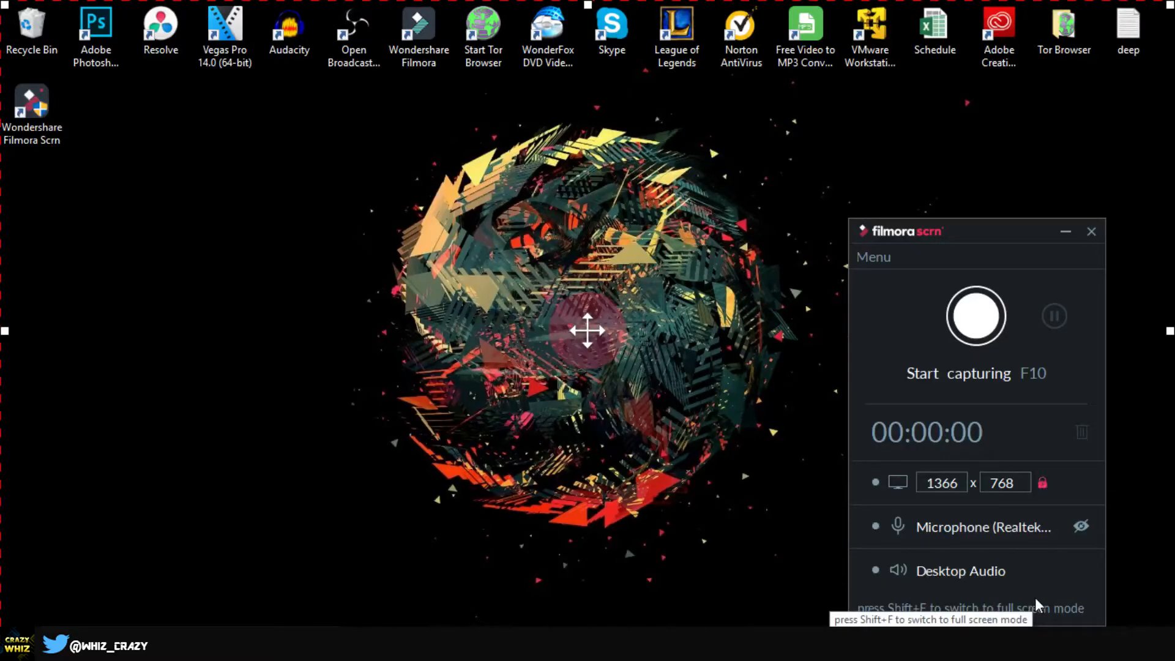
key("shift+f")
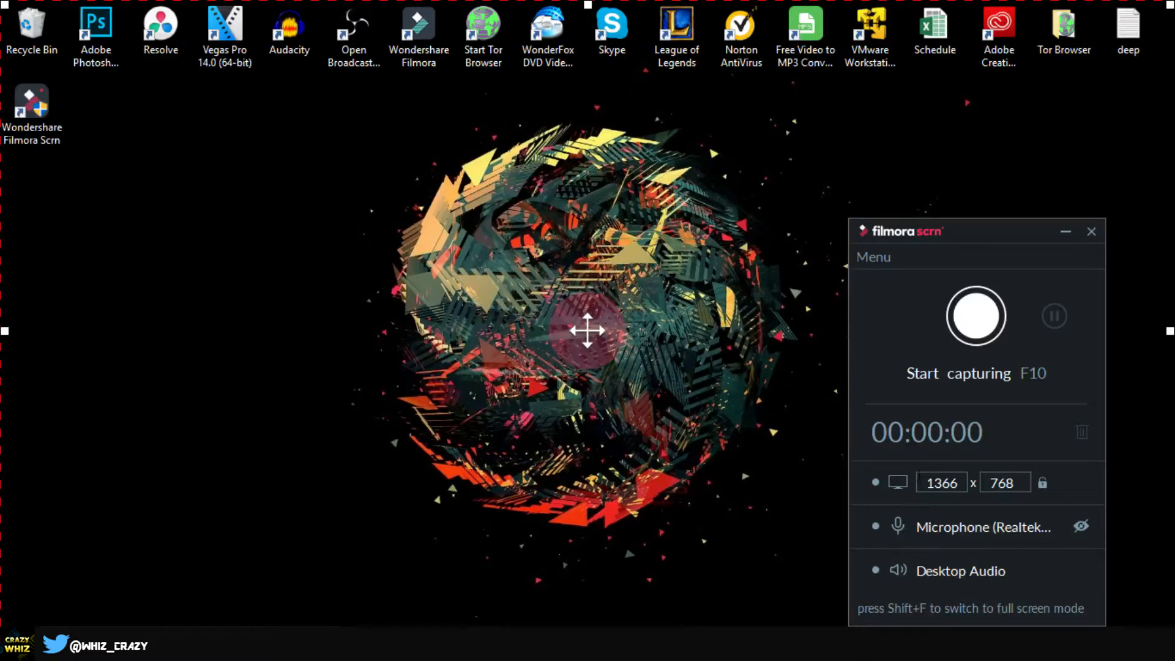
left_click(975, 314)
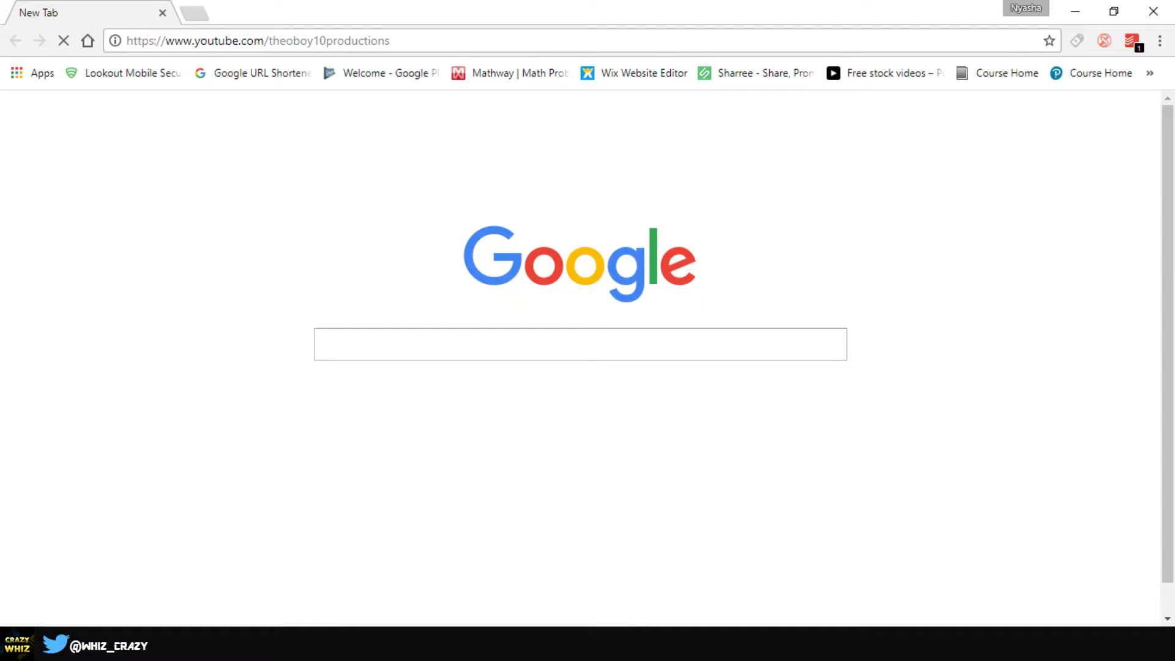
Load the Crazy Whiz YouTube channel in the browser and browse down to its uploads
key("Return")
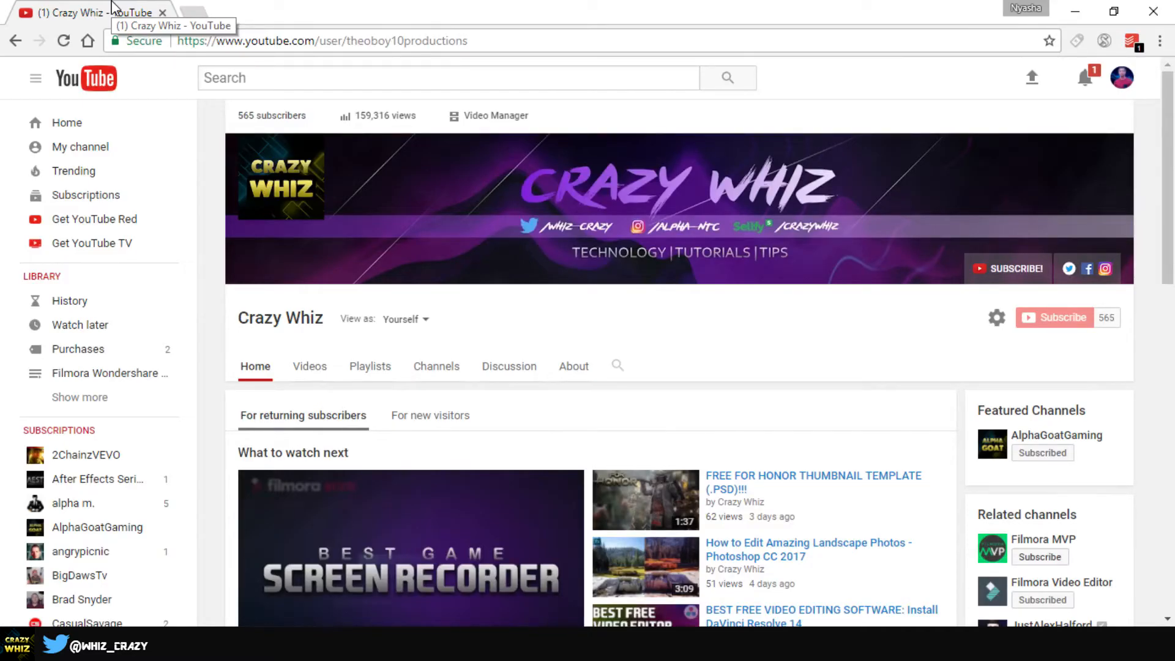
scroll(759, 407, "down", 5)
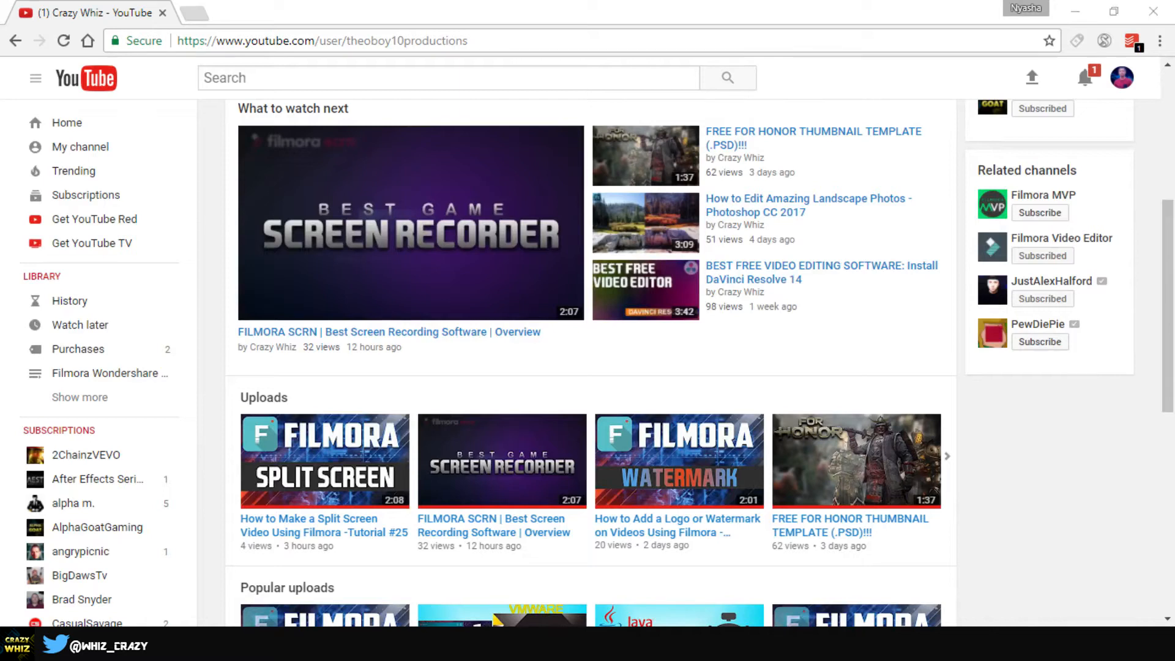
Check the running recorder's options in the system tray
left_click(1023, 647)
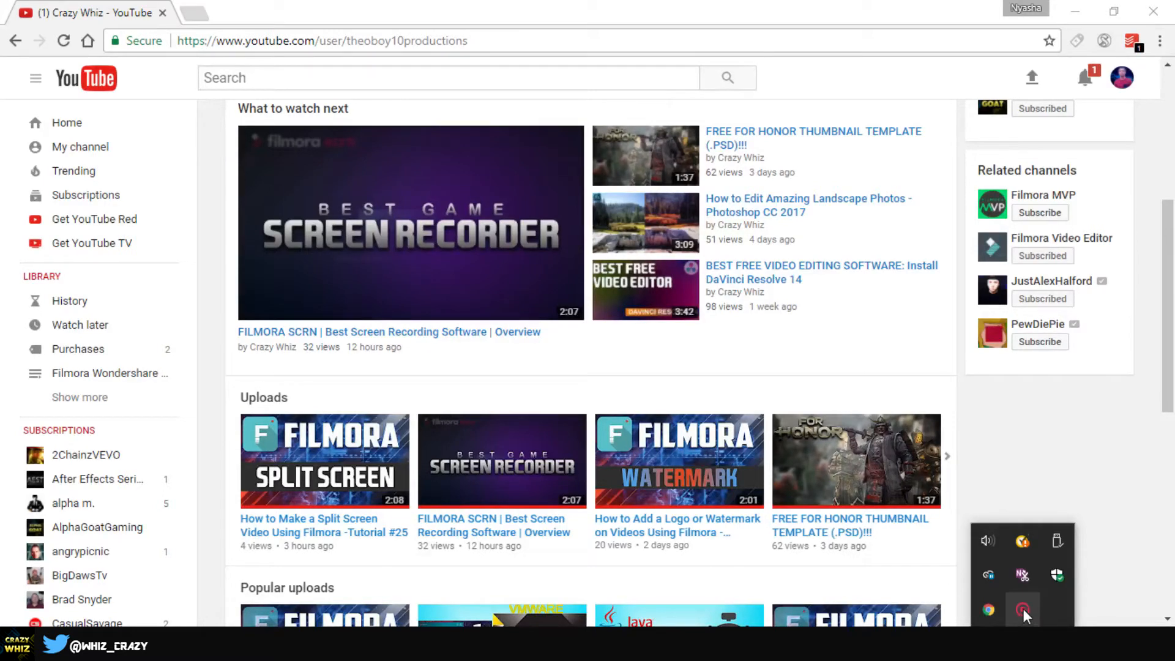
right_click(1027, 608)
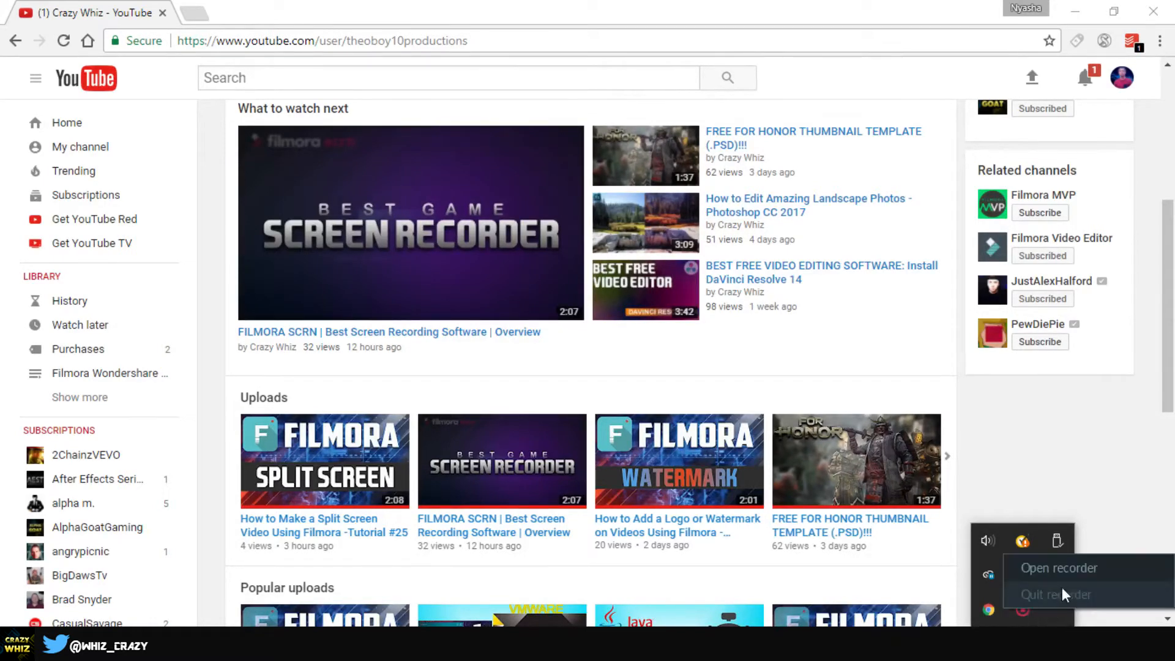
left_click(1093, 579)
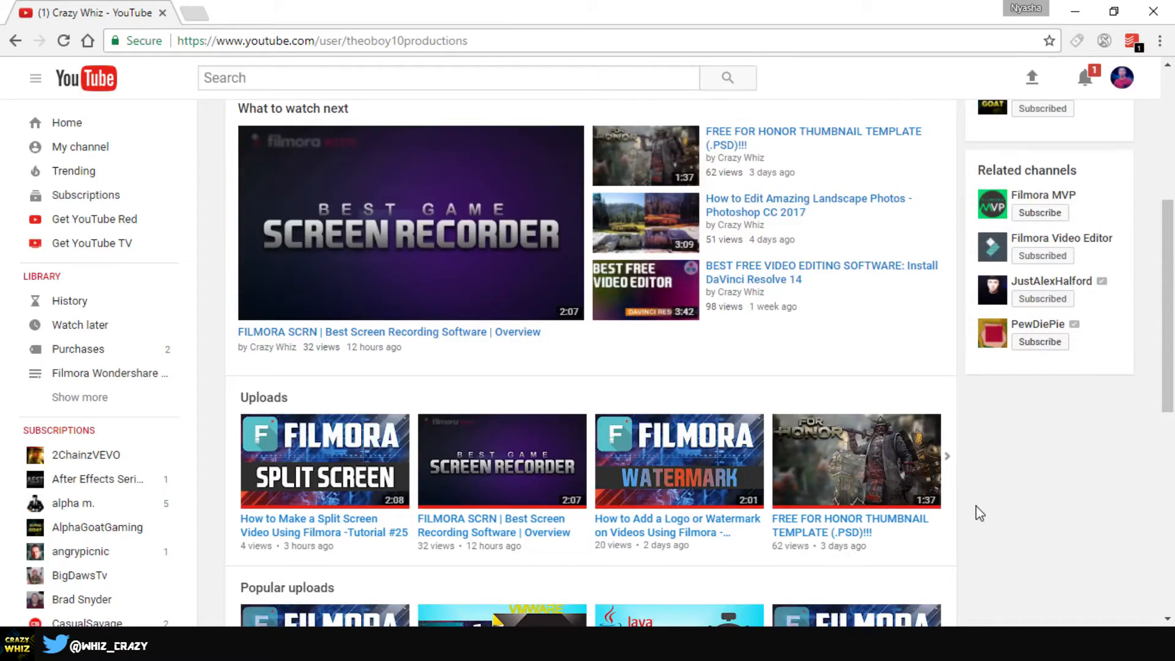
Minimise the browser and stop the screen capture
left_click(1076, 11)
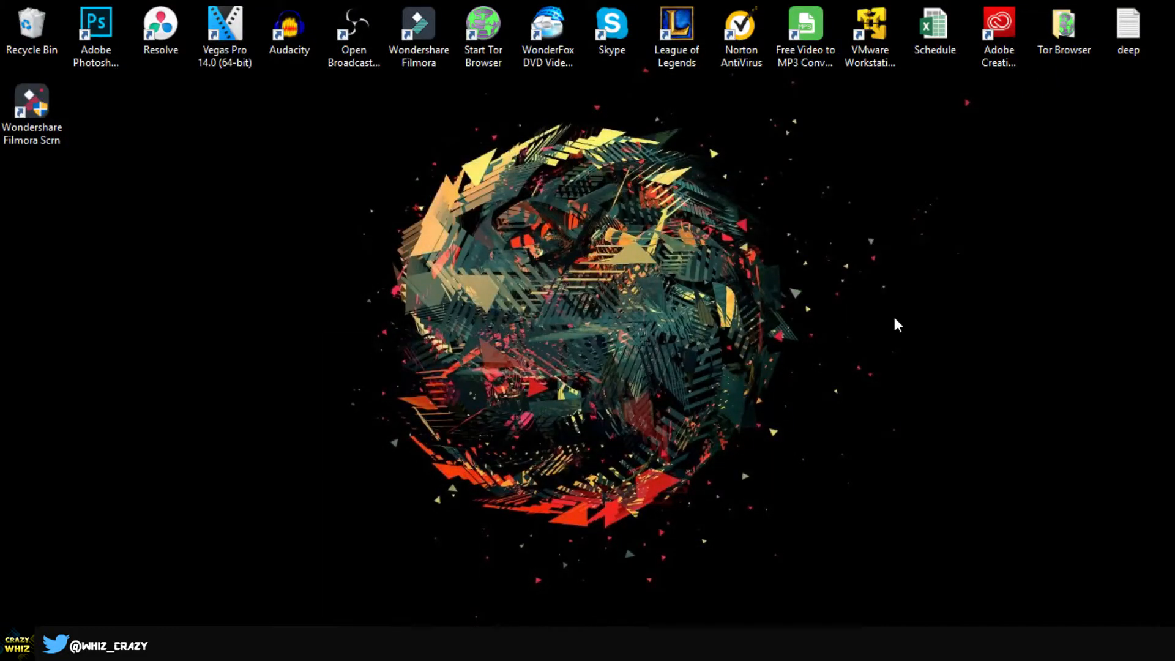
key("F10")
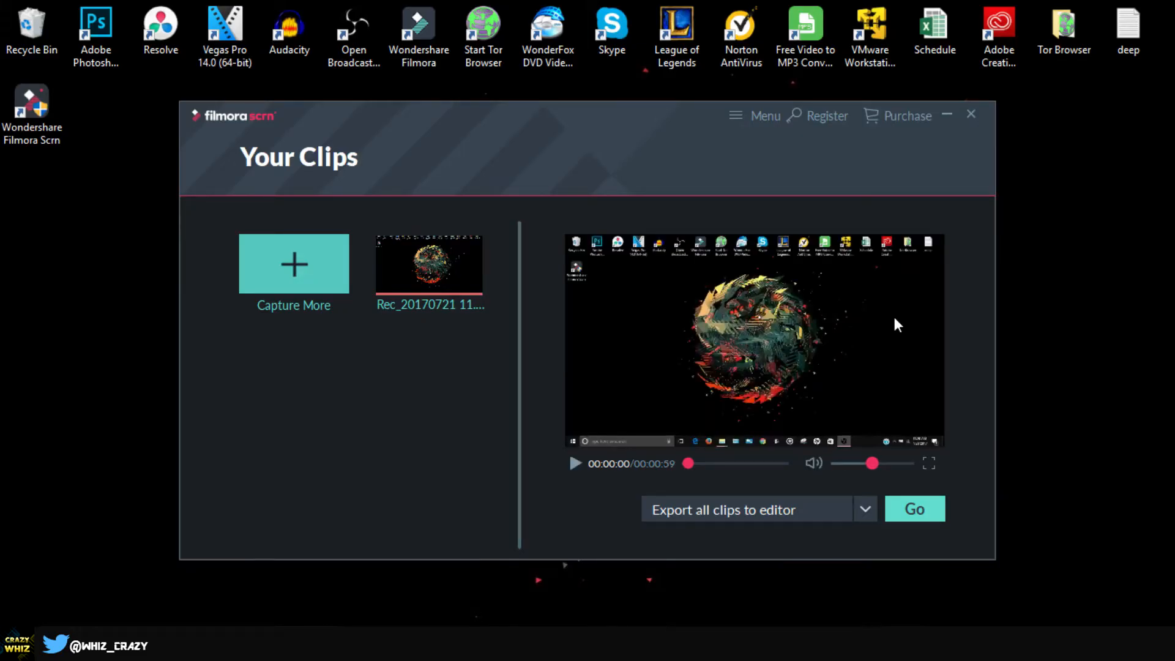
Preview the recorded clip and skip ahead to 00:00:35
left_click(575, 463)
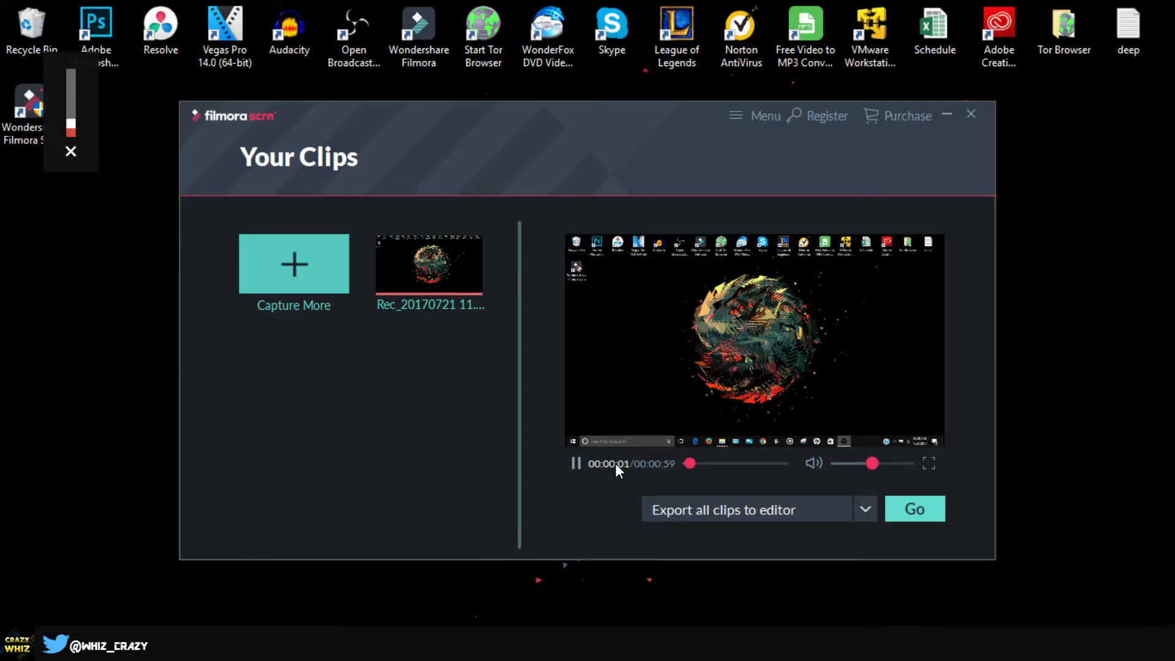
left_click(745, 464)
Export all clips to the editor
left_click(861, 508)
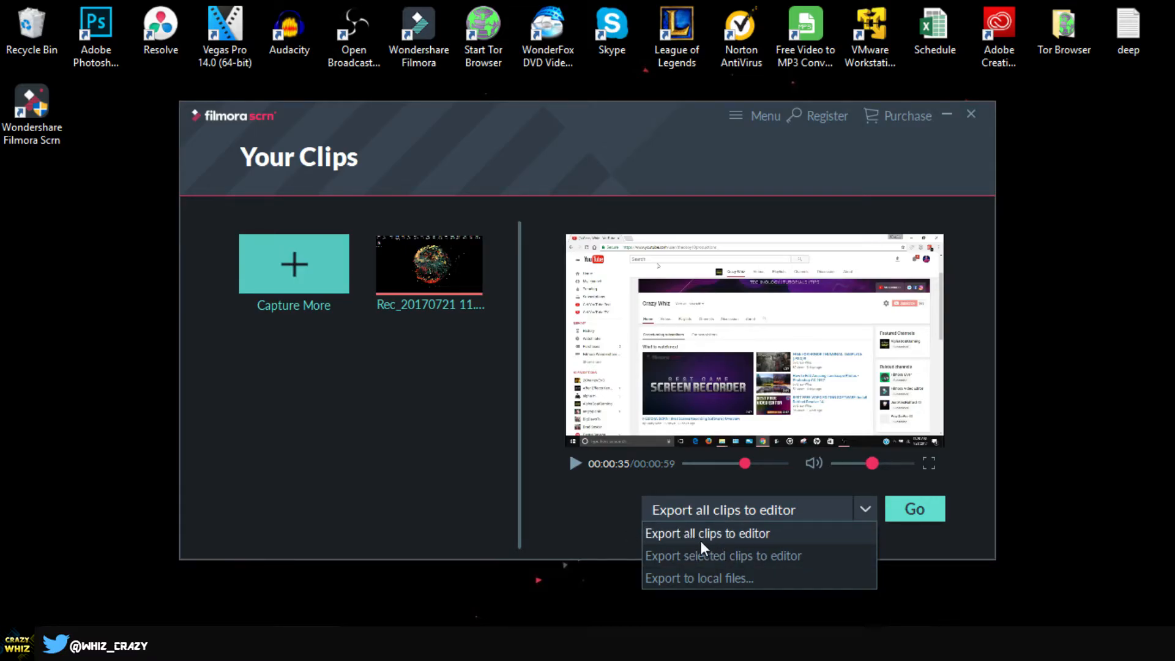
left_click(720, 542)
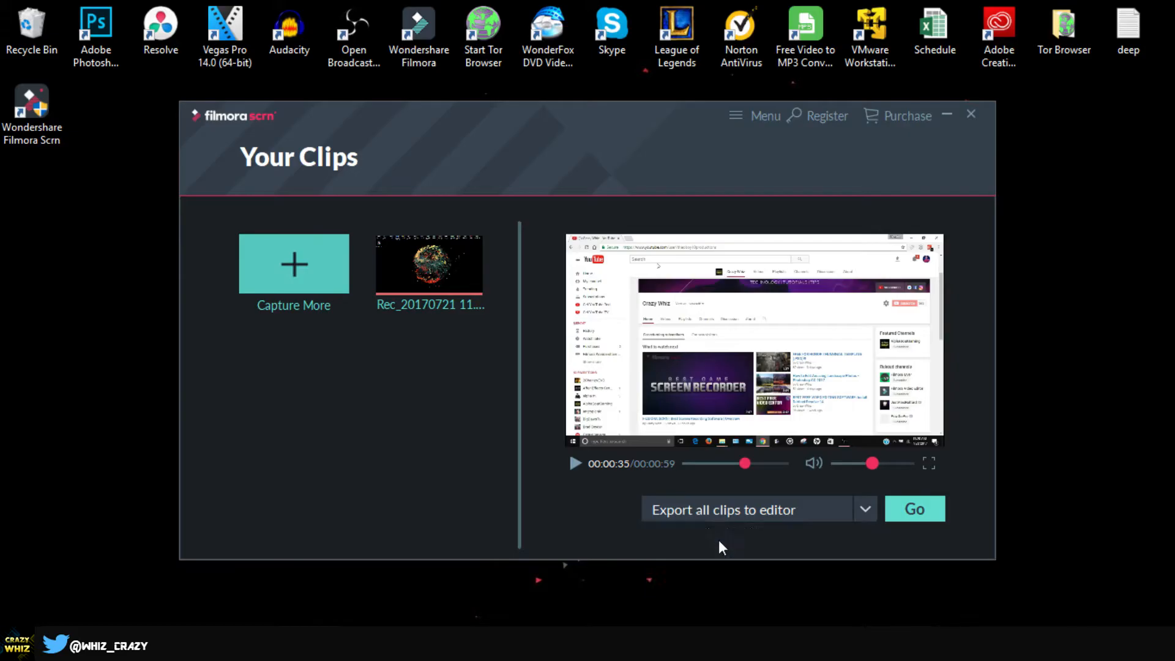
left_click(910, 504)
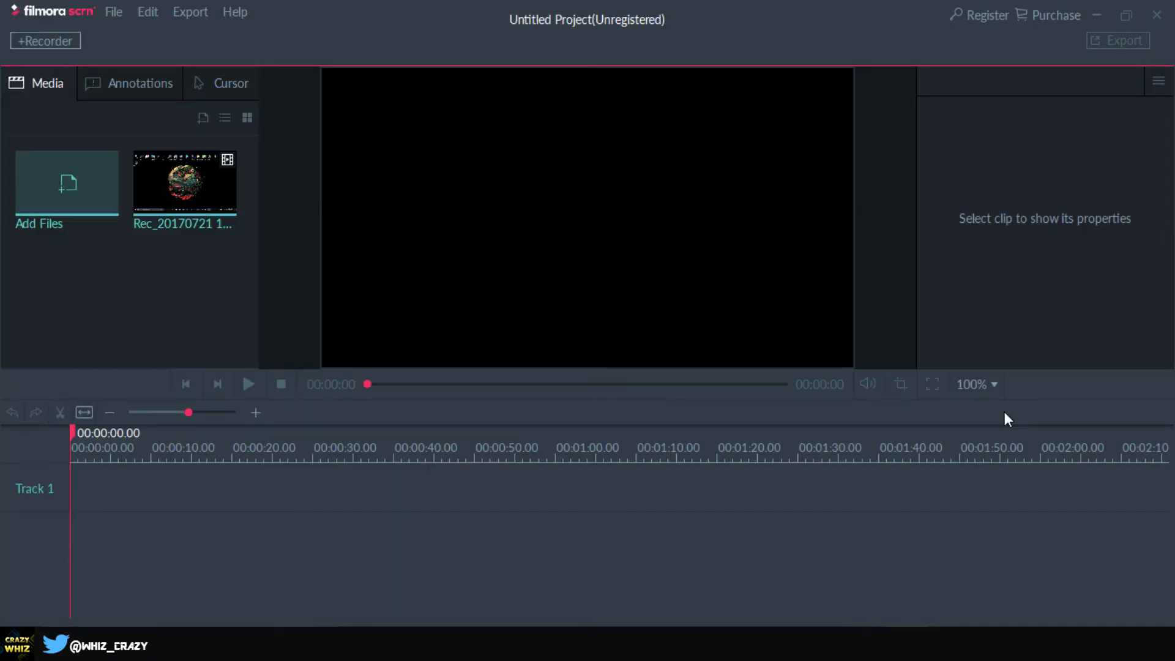
Place the recording at the start of the timeline and briefly play it back
mouse_move(182, 193)
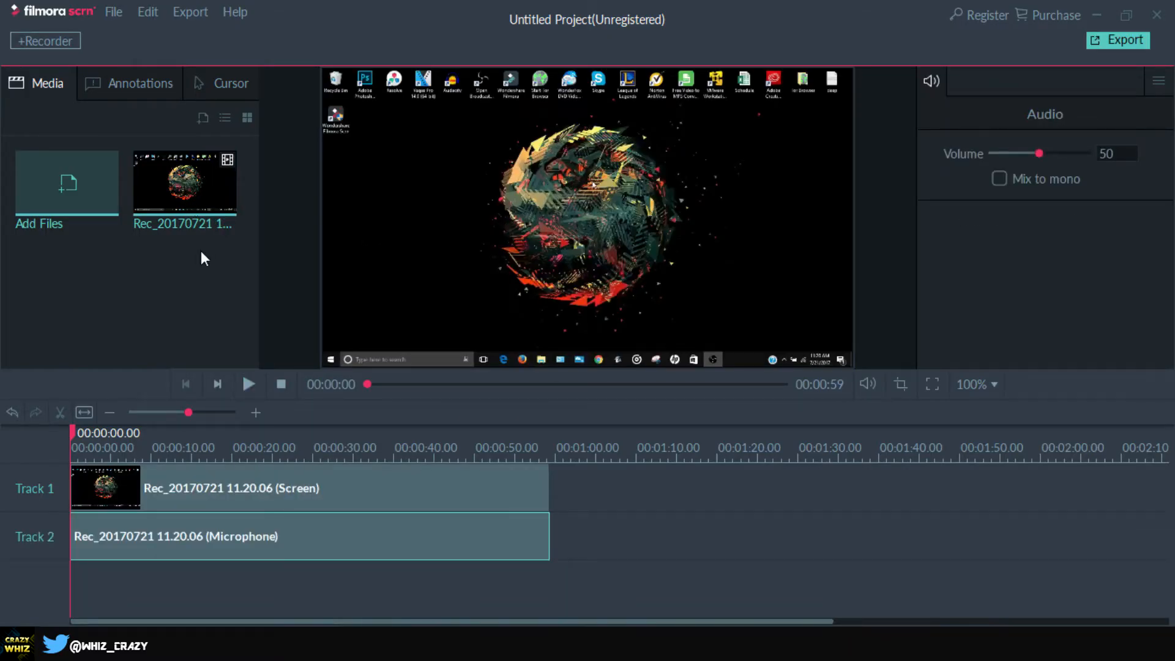
left_click(248, 383)
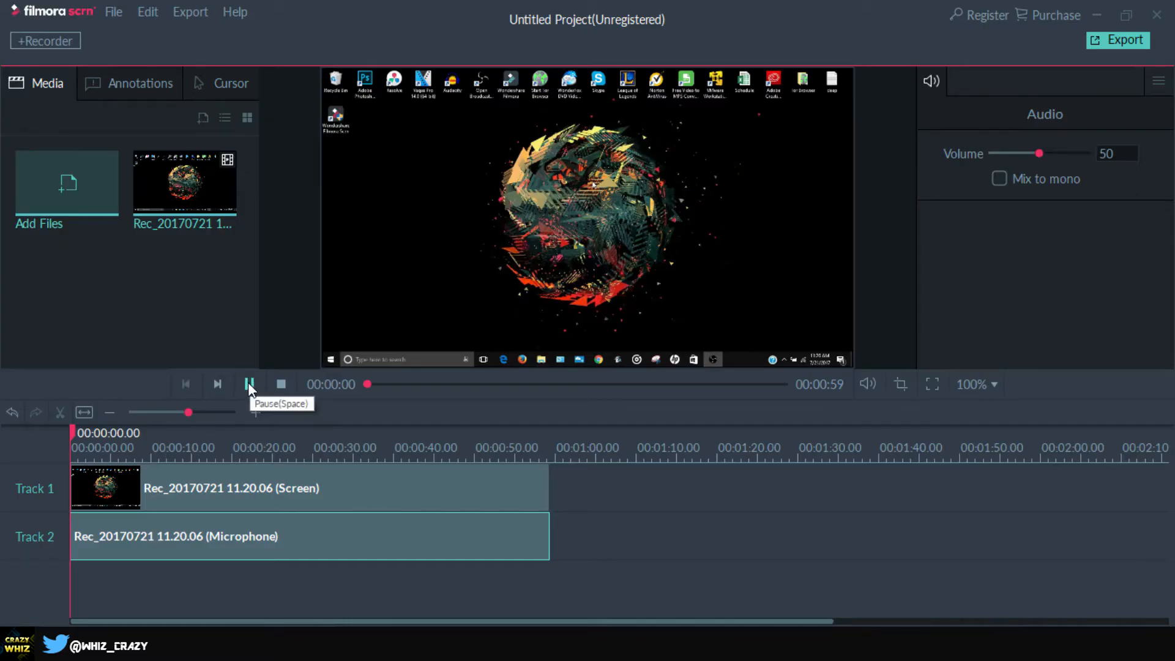
left_click(248, 383)
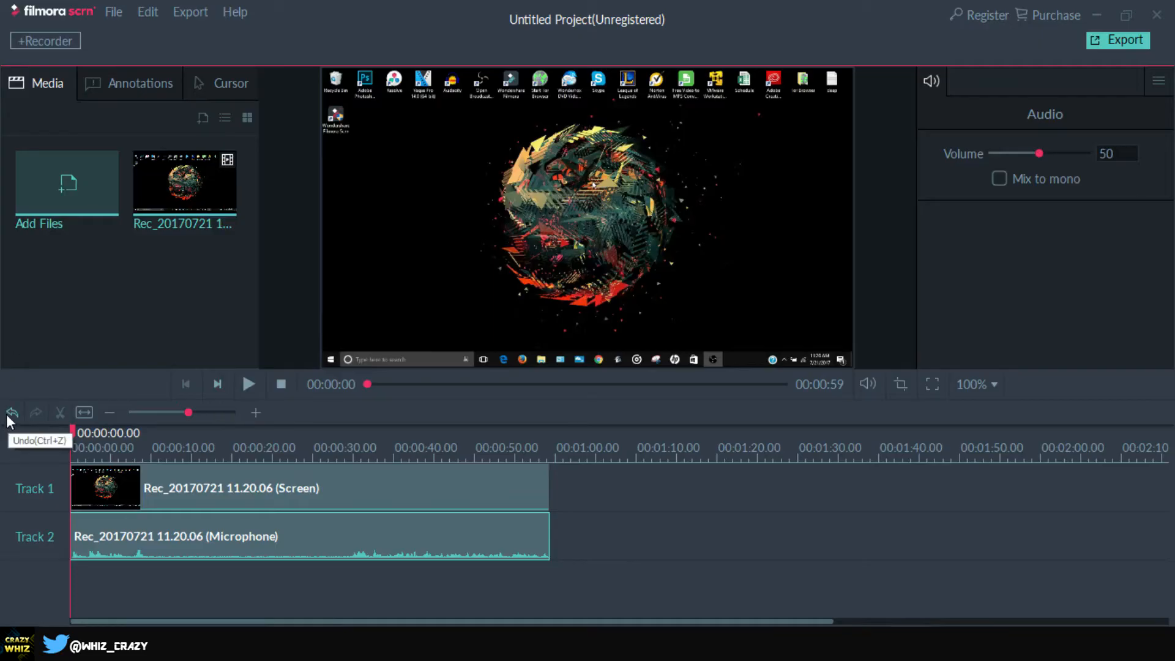
Split the screen clip on Track 1 at 00:00:17.21 and delete the part before the cut
left_click(85, 413)
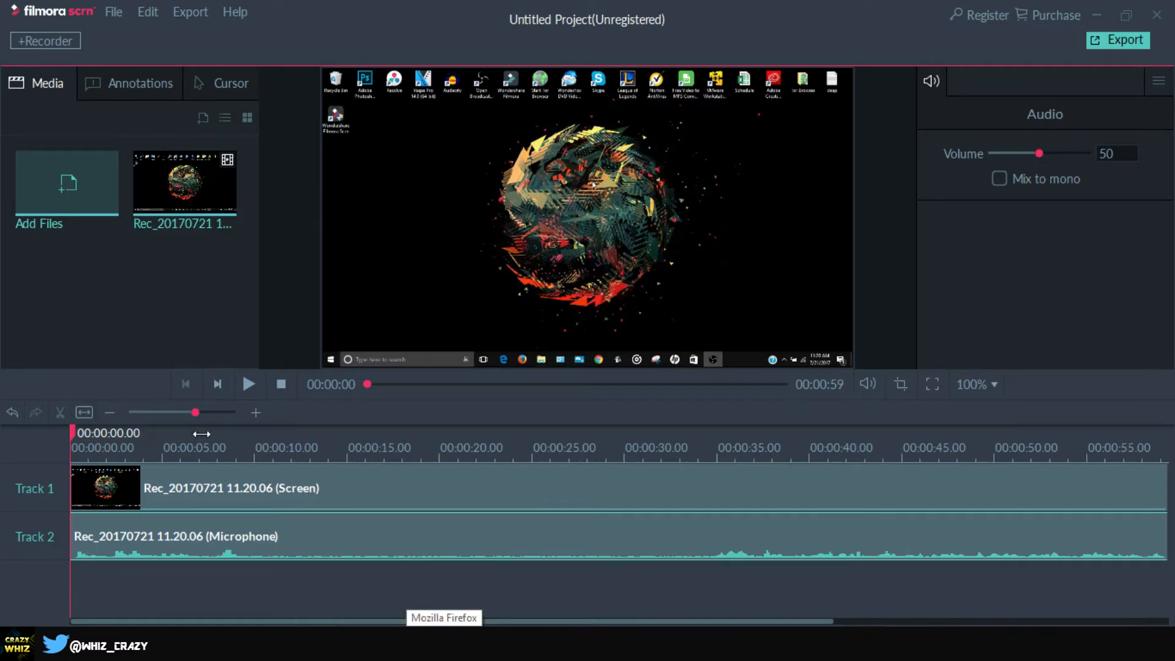
left_click_drag(196, 412, 193, 412)
left_click(113, 413)
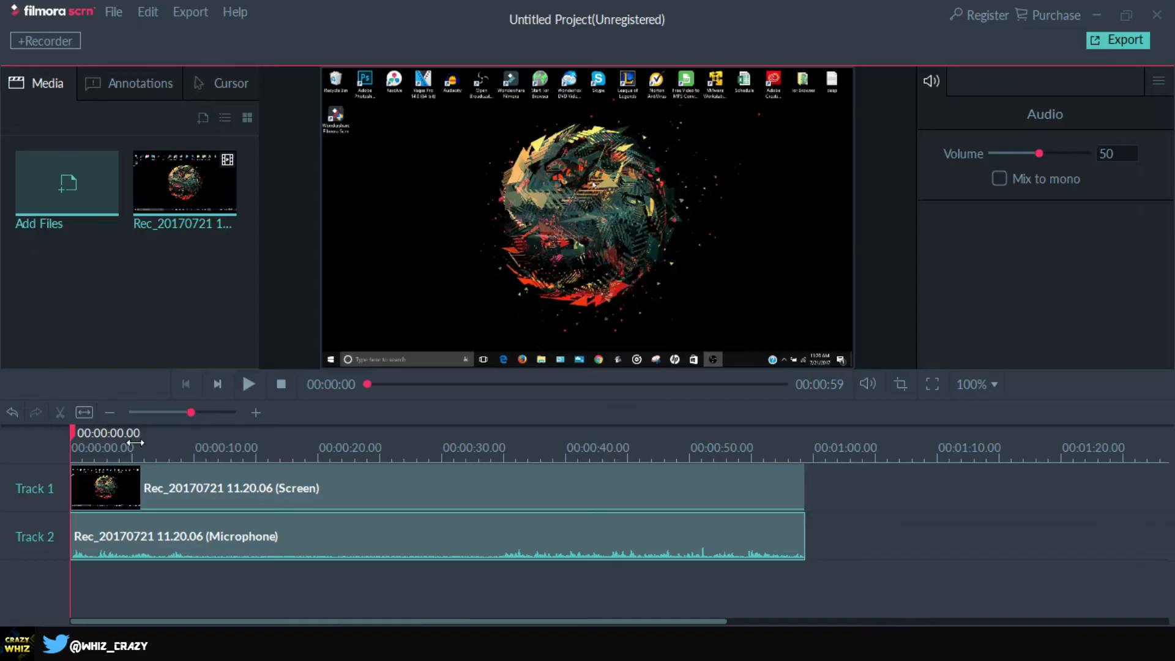
left_click(301, 487)
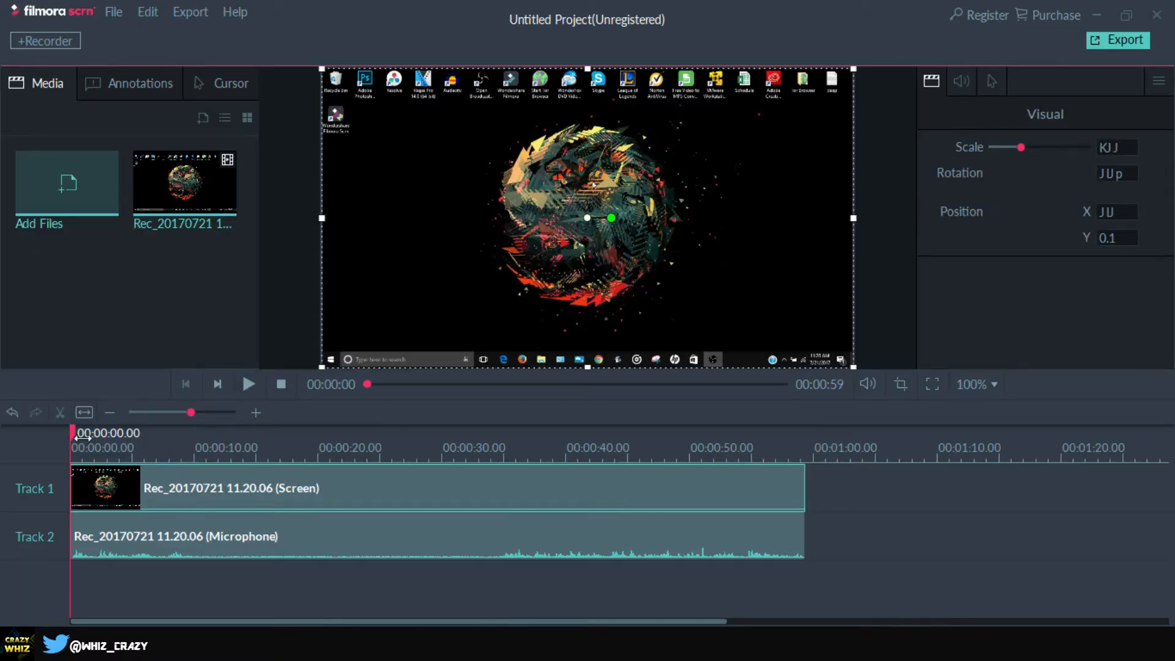
left_click_drag(75, 431, 290, 432)
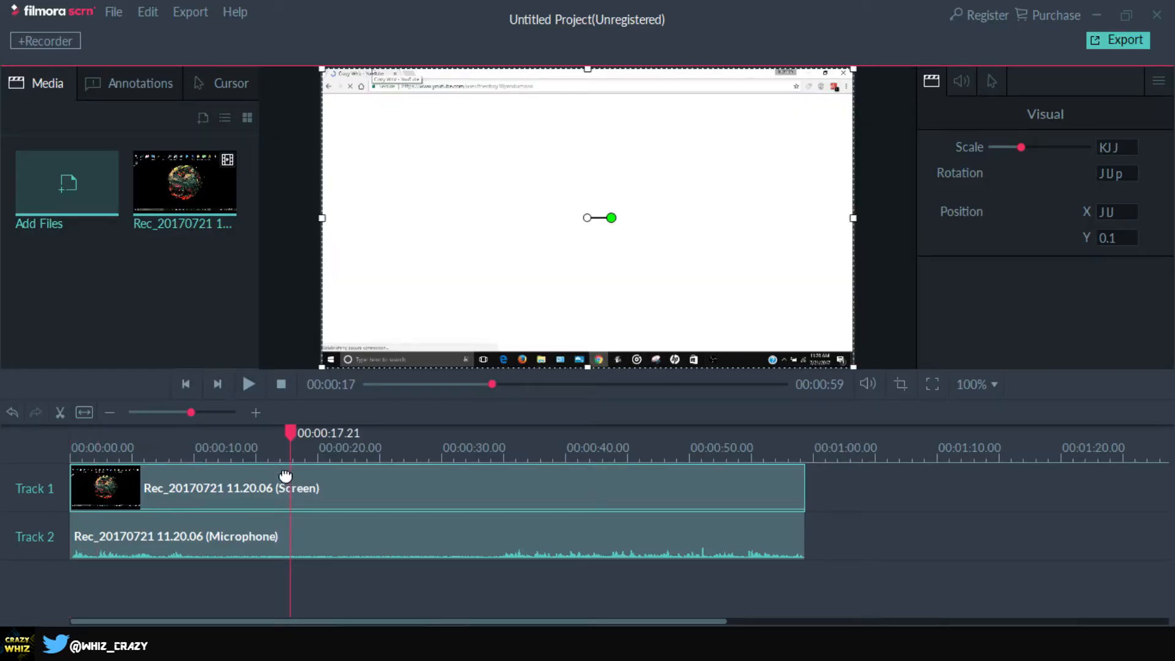
left_click(59, 413)
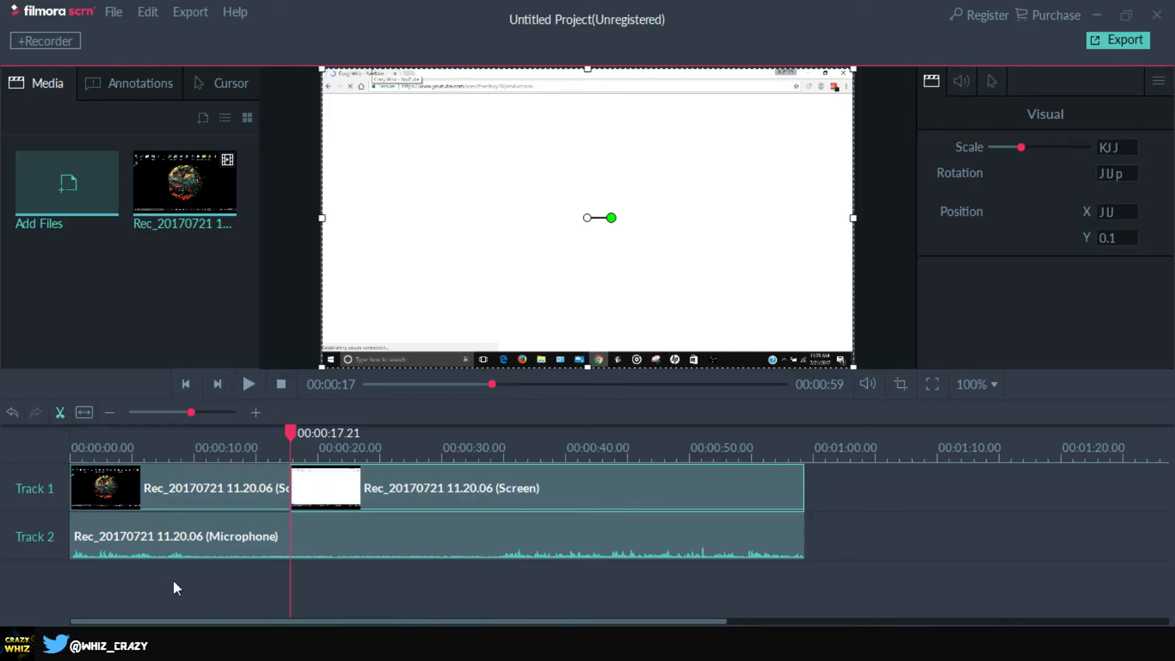
left_click(168, 483)
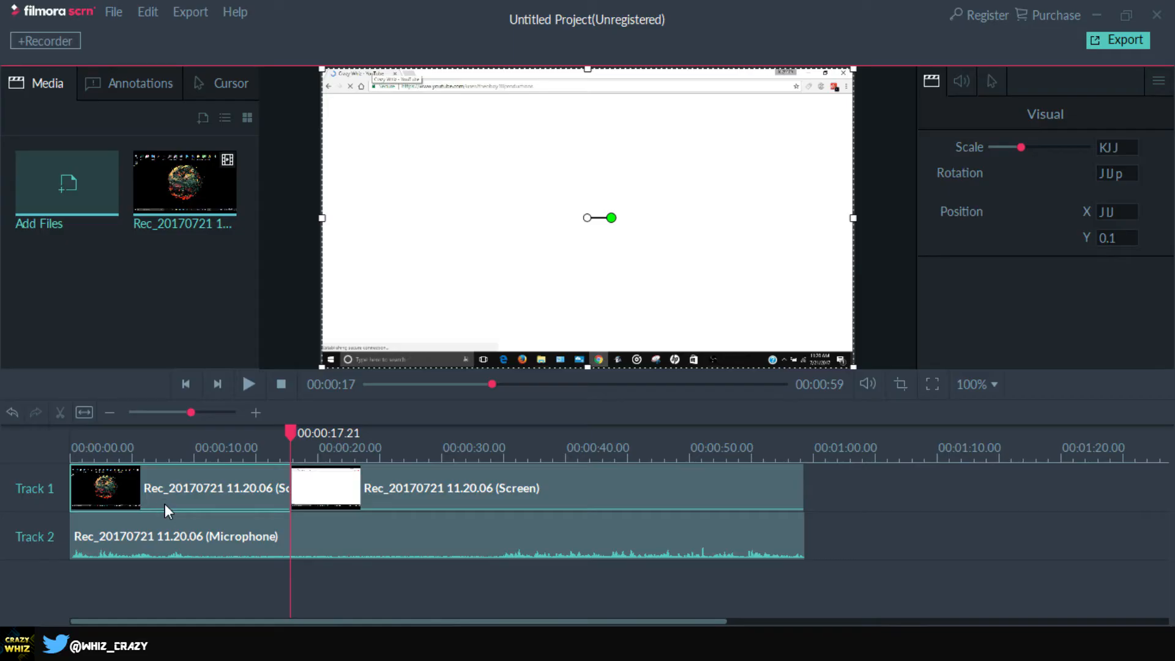
key("Delete")
Split the microphone clip on Track 2 at 00:00:17.21 and delete the part before the cut
left_click(296, 523)
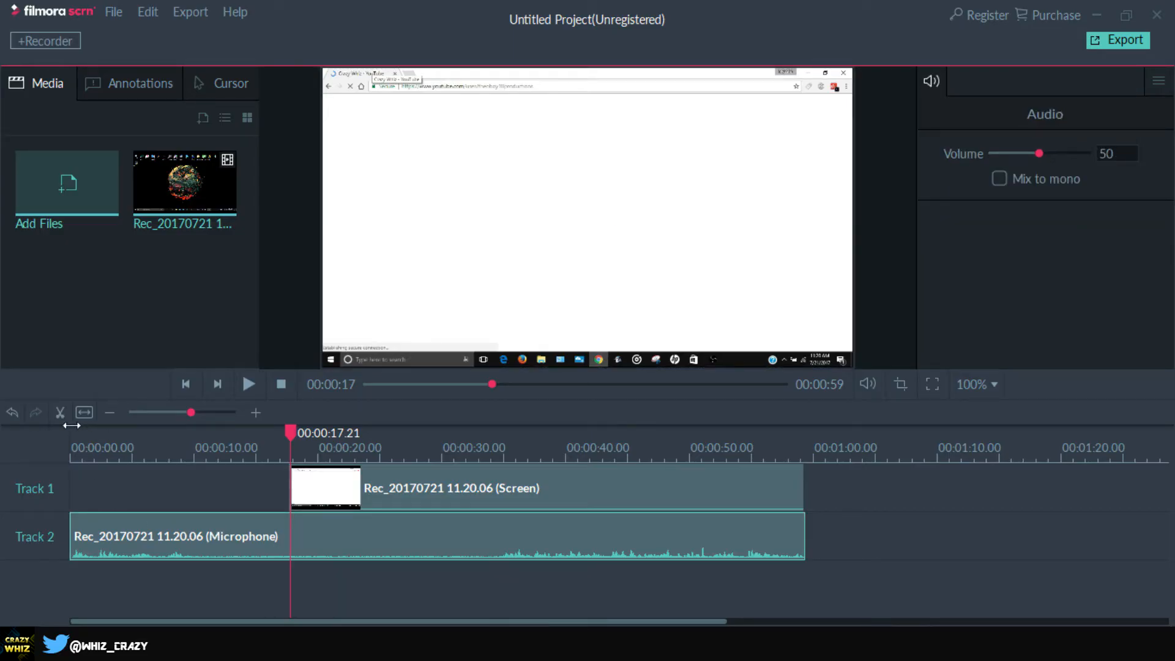
right_click(291, 537)
left_click(326, 521)
left_click(235, 543)
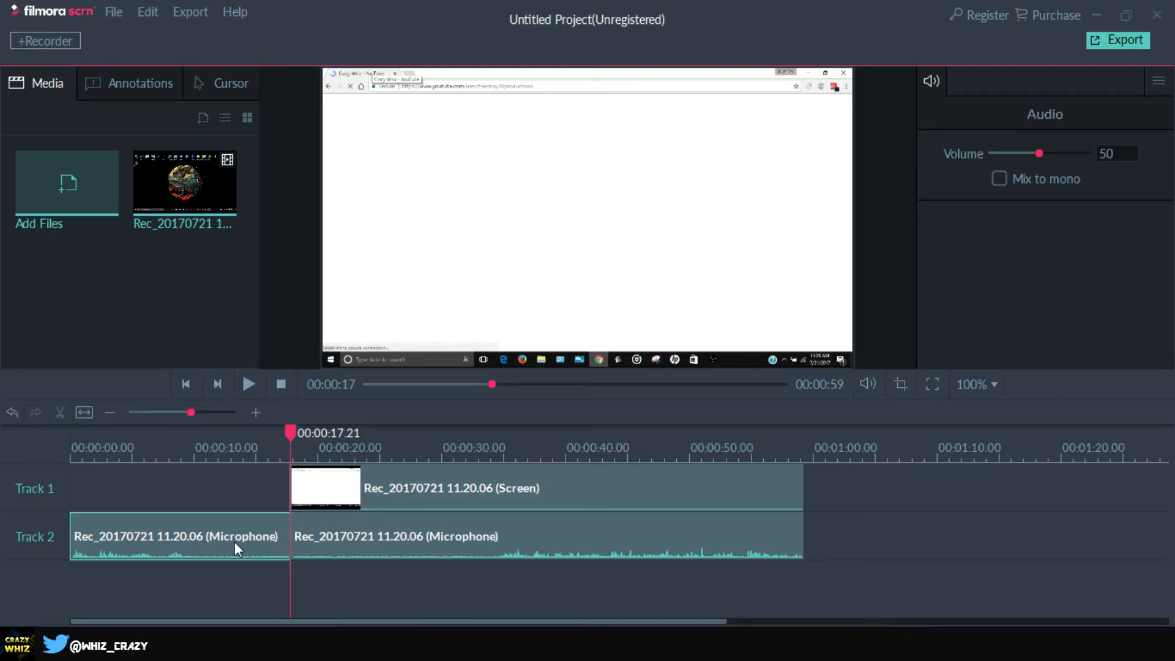
key("Delete")
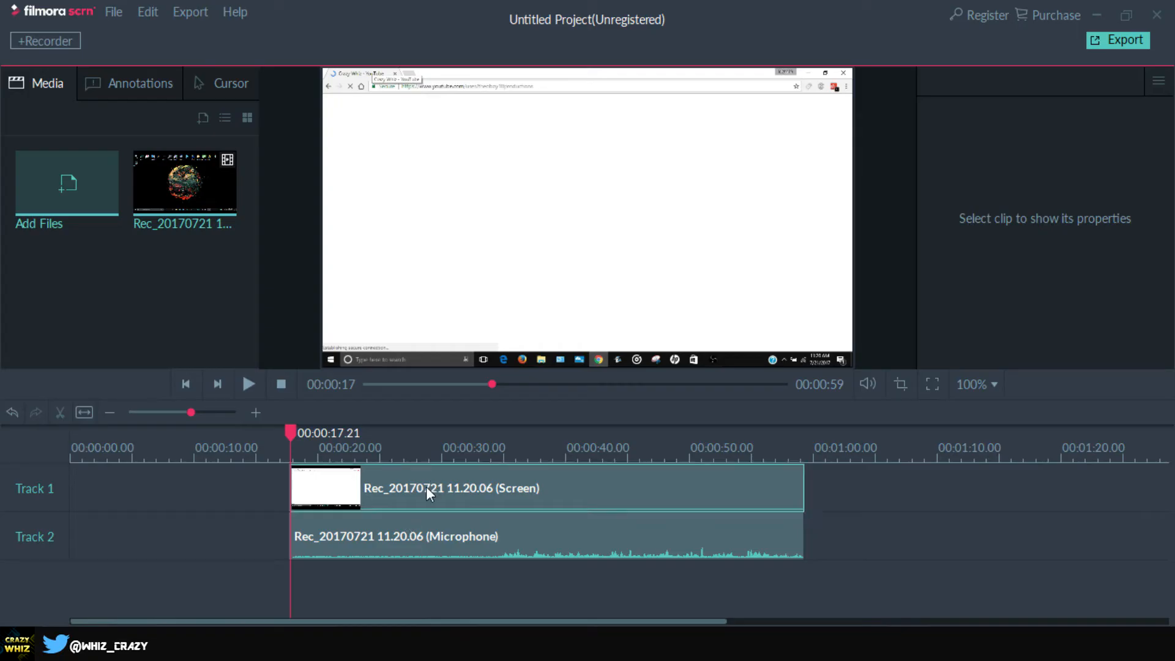
Move the remaining screen and microphone clips to the start of the timeline
left_click_drag(294, 494, 79, 494)
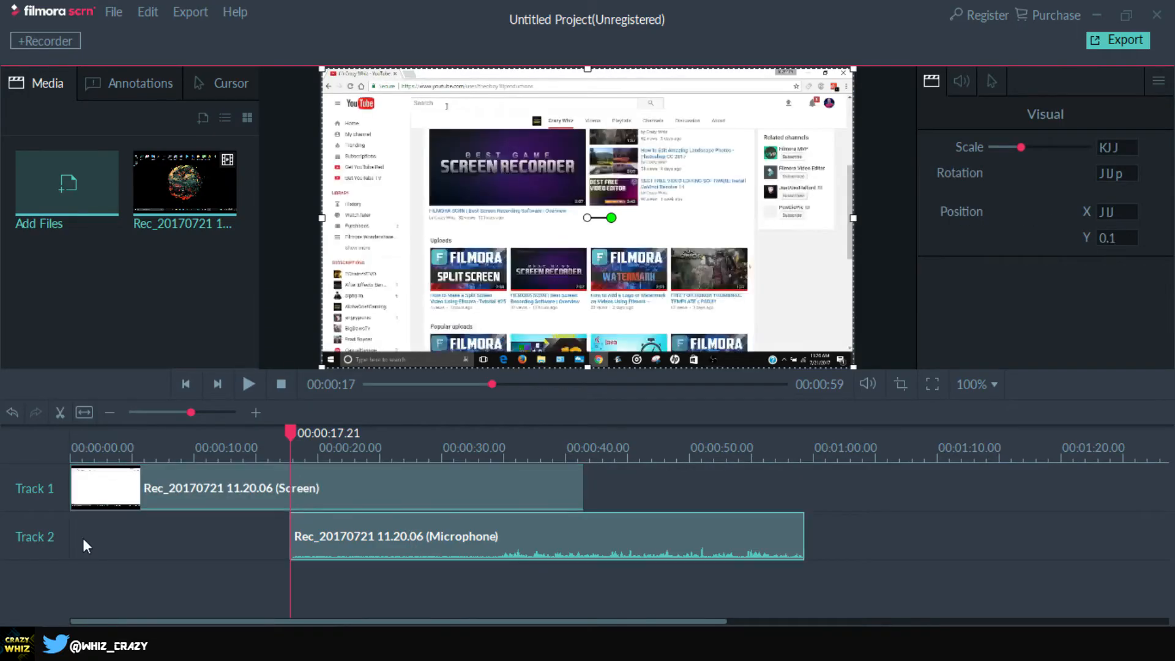
left_click_drag(306, 539, 55, 543)
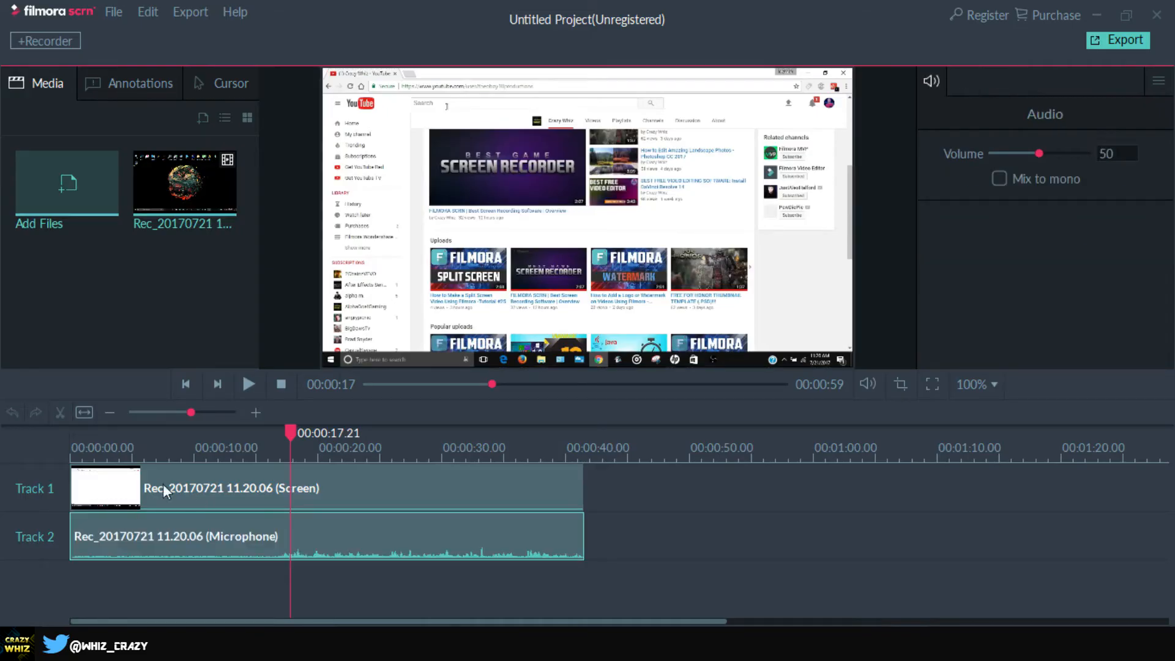
Try rotating the screen clip by 16.0° in the preview and set its rotation back to 0°
left_click(102, 479)
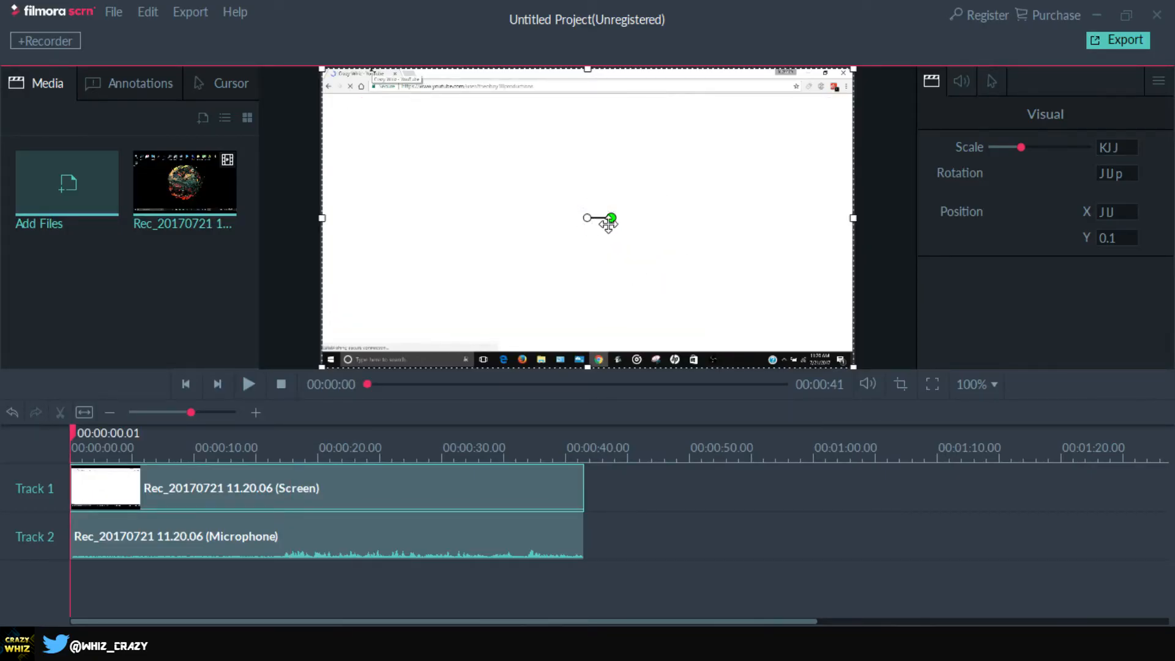
mouse_move(610, 218)
left_mouse_down()
mouse_move(602, 188)
mouse_move(610, 224)
left_mouse_up()
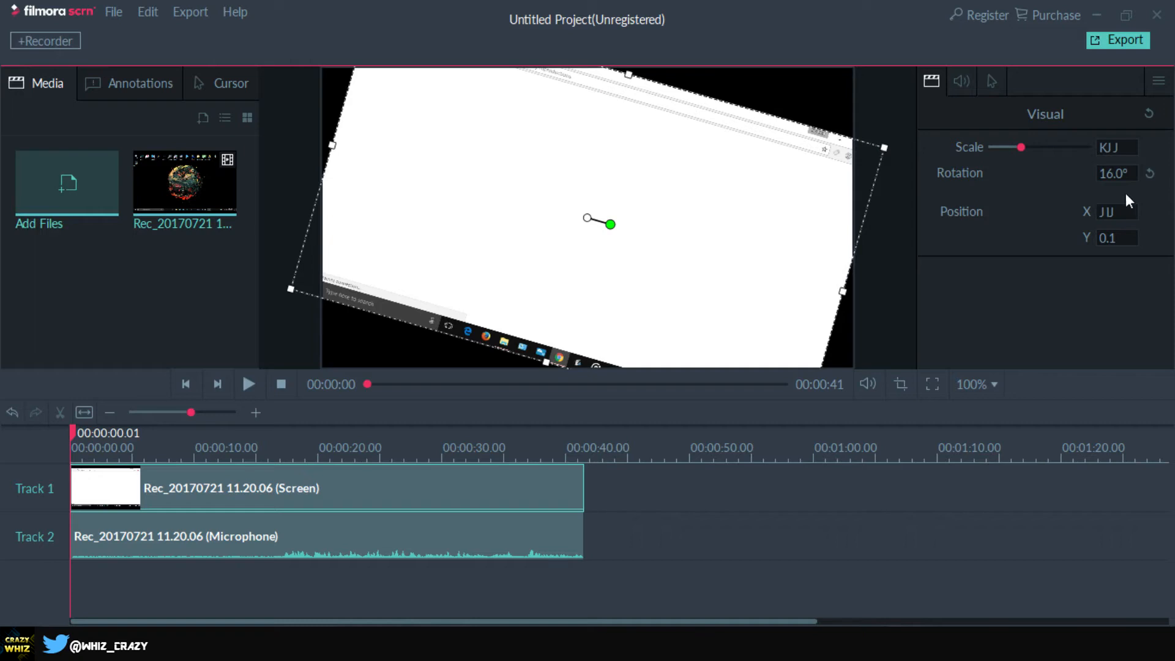
left_click_drag(1137, 181, 1021, 178)
type("0")
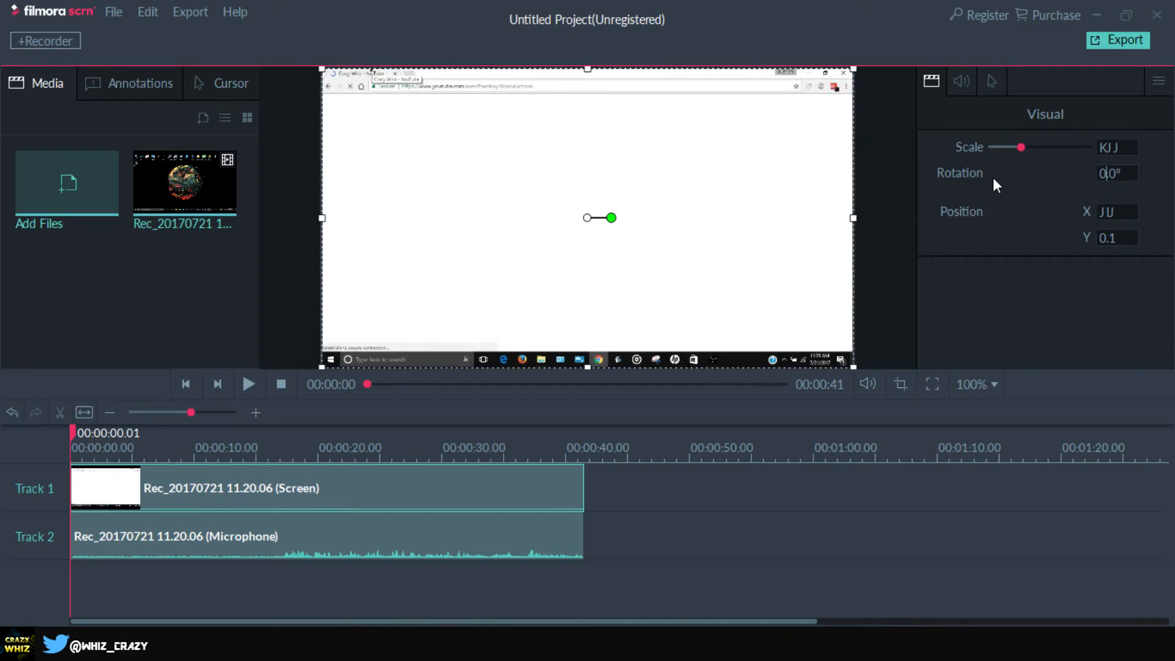
Enlarge the screen clip to a scale of 101 and shift its position to X -0.2, Y -0.1
left_click_drag(1021, 147, 1033, 146)
left_click_drag(763, 316, 857, 368)
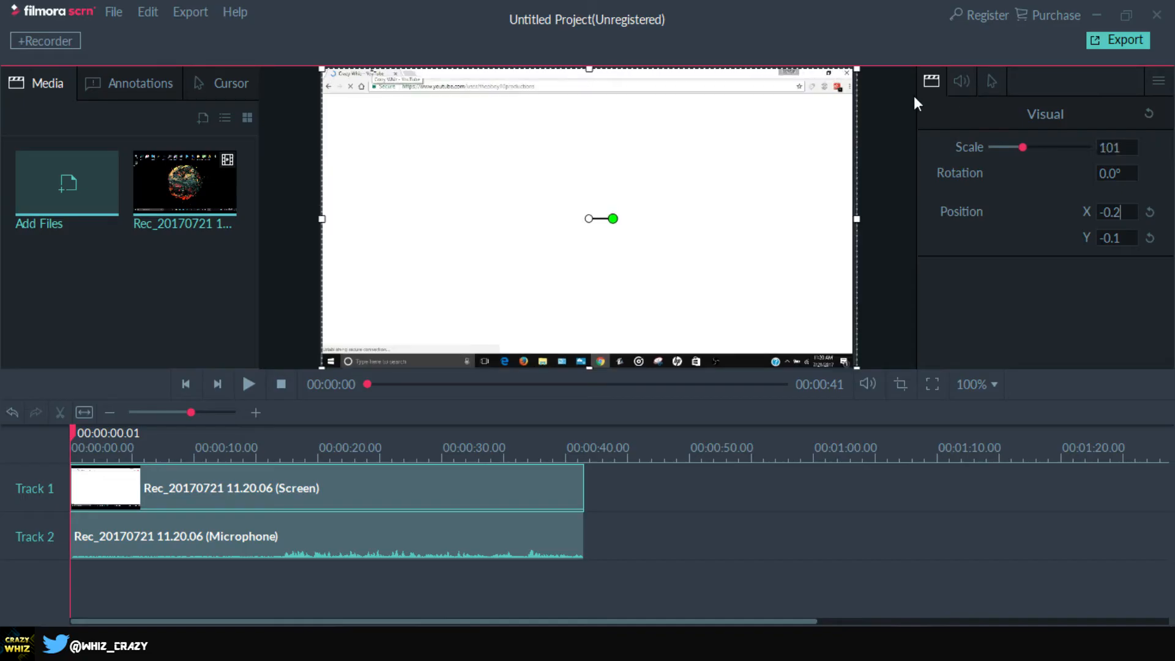
Raise the audio volume of the screen clip on Track 1
left_click(958, 85)
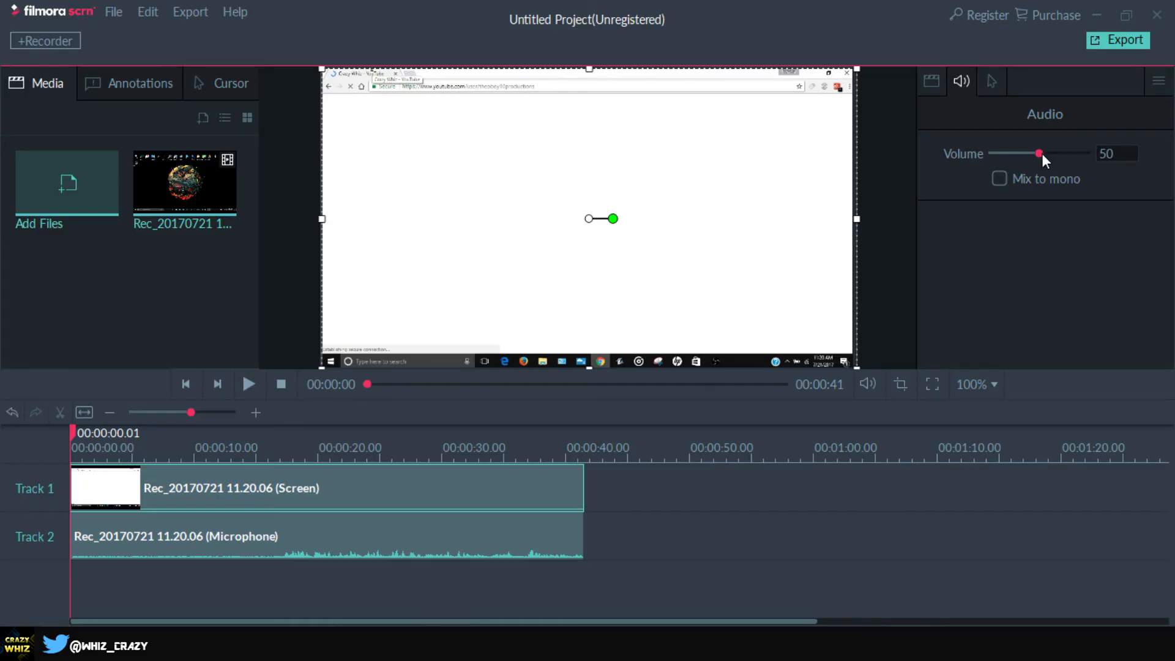
left_click_drag(1042, 153, 1096, 152)
At 00:00:16.07 in the screen clip, set the recorded cursor's scale to 158.4 and its opacity to 249.9
left_click(995, 84)
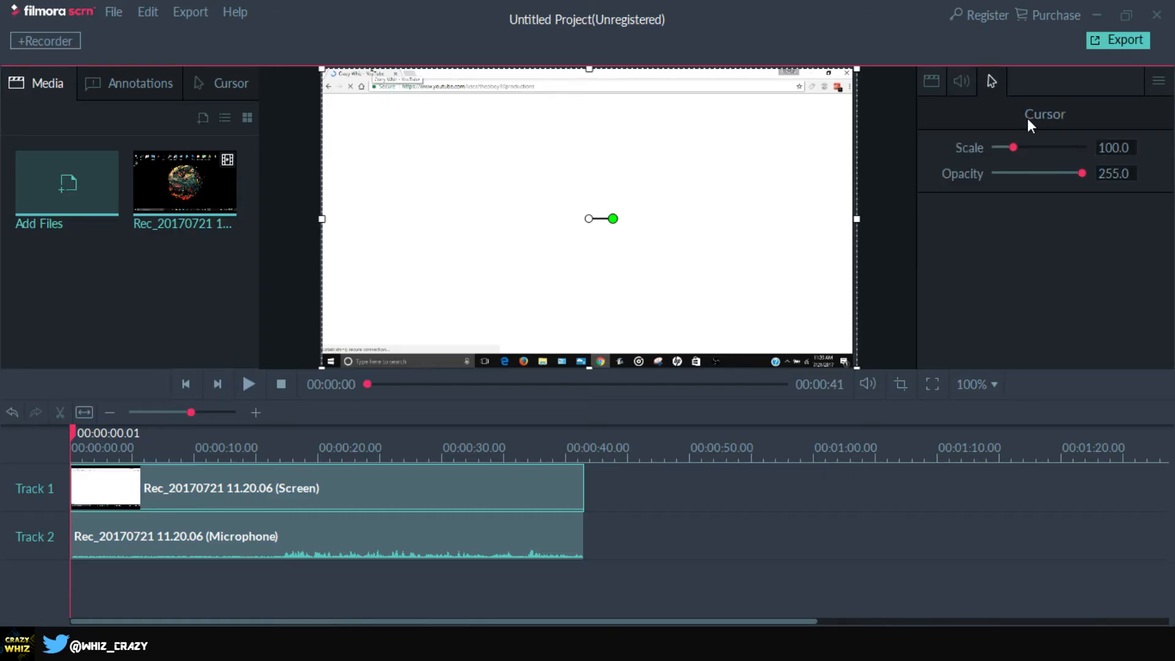
left_click(271, 450)
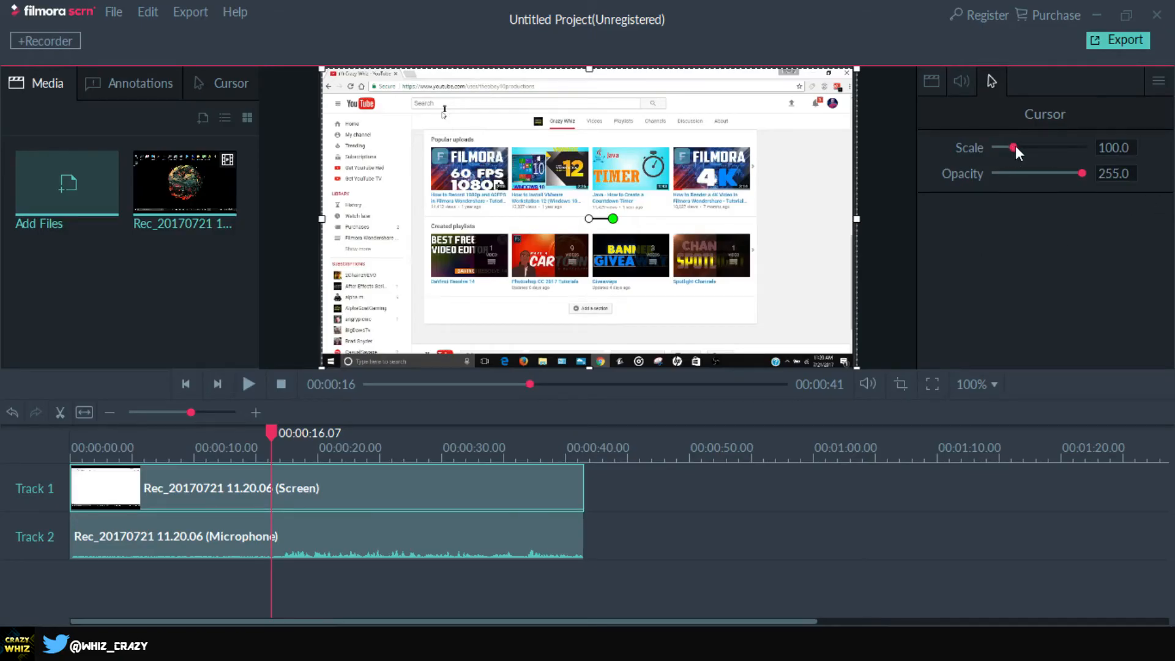
left_click_drag(1016, 146, 1038, 146)
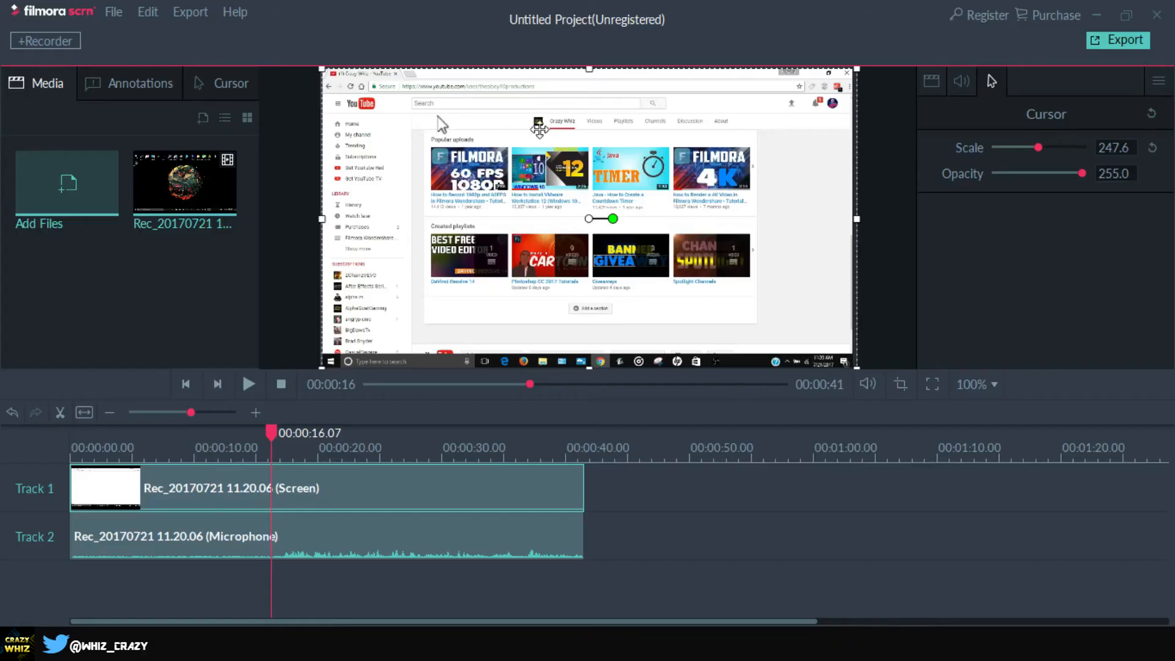
left_click(1020, 152)
left_click(1055, 174)
left_click(1079, 174)
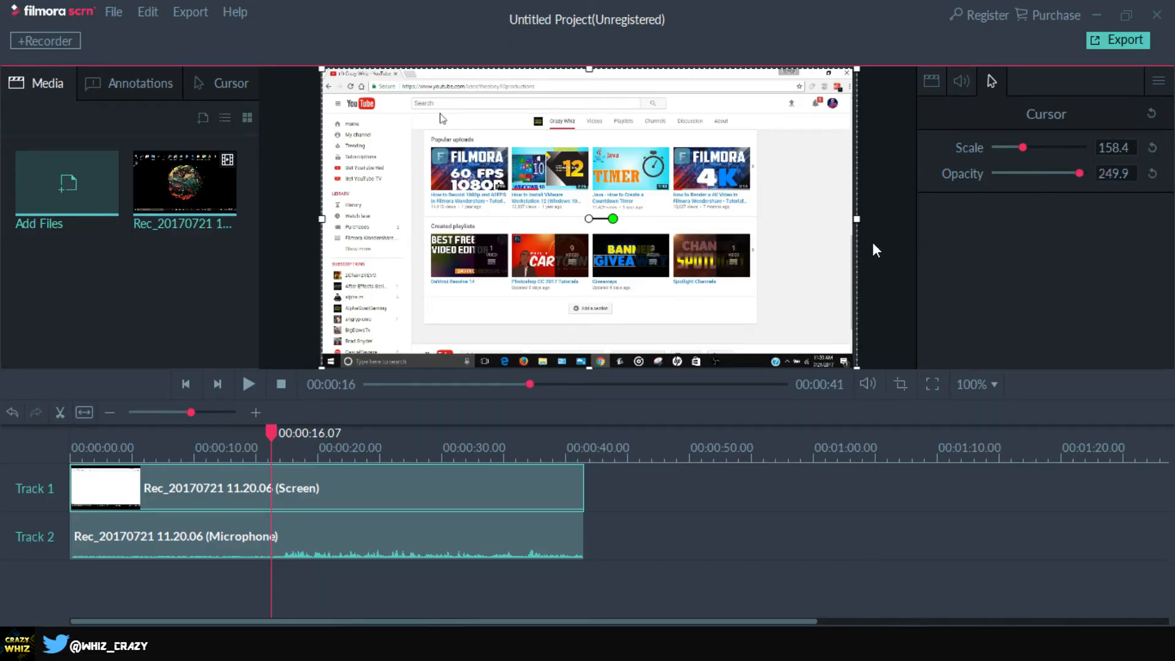
Add the orange text arrow annotation on a new track starting at 00:00:16.07
left_click(129, 82)
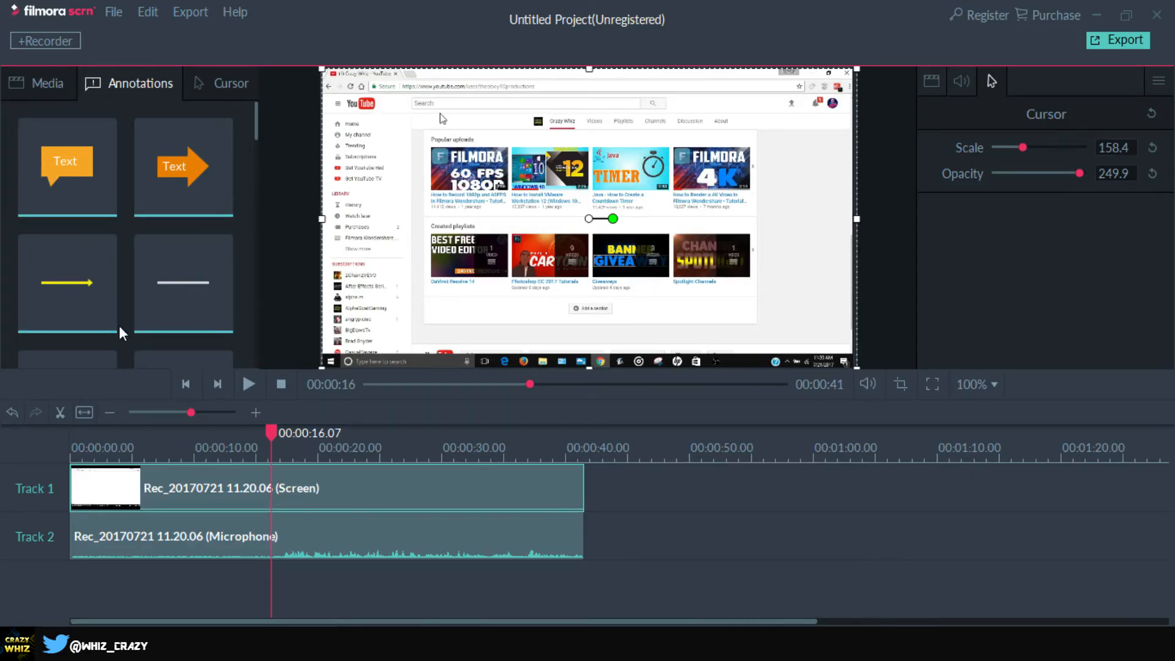
mouse_move(94, 328)
scroll(95, 329, "down", 5)
scroll(97, 325, "up", 5)
mouse_move(174, 171)
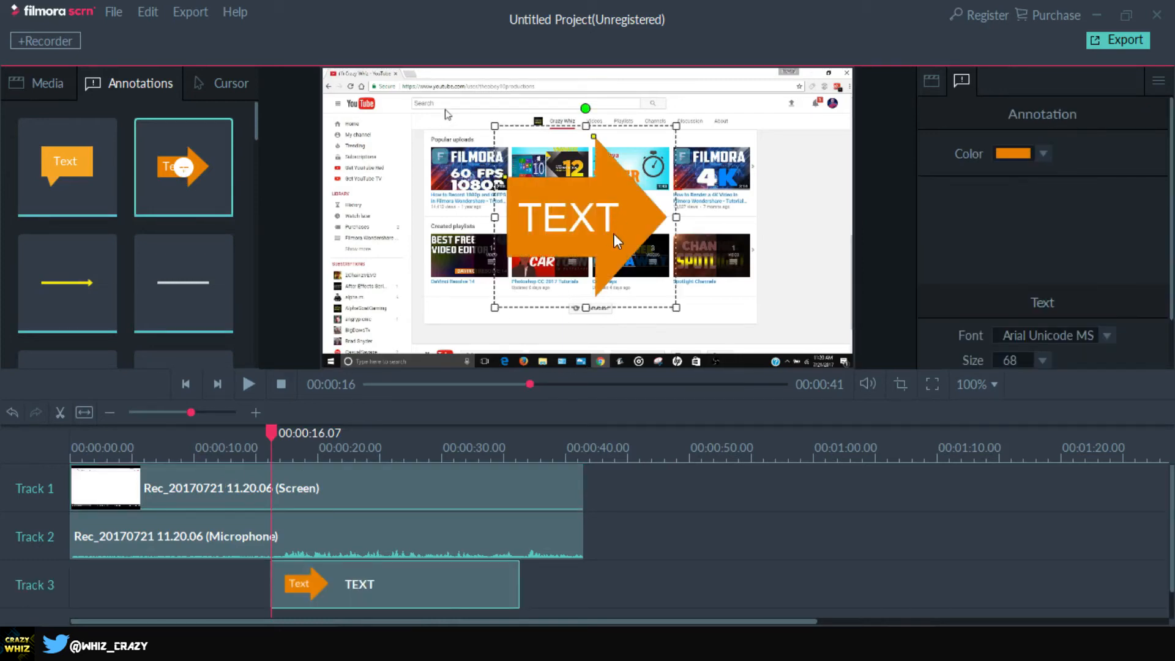
Replace the arrow annotation's text with HERE
left_click(616, 230)
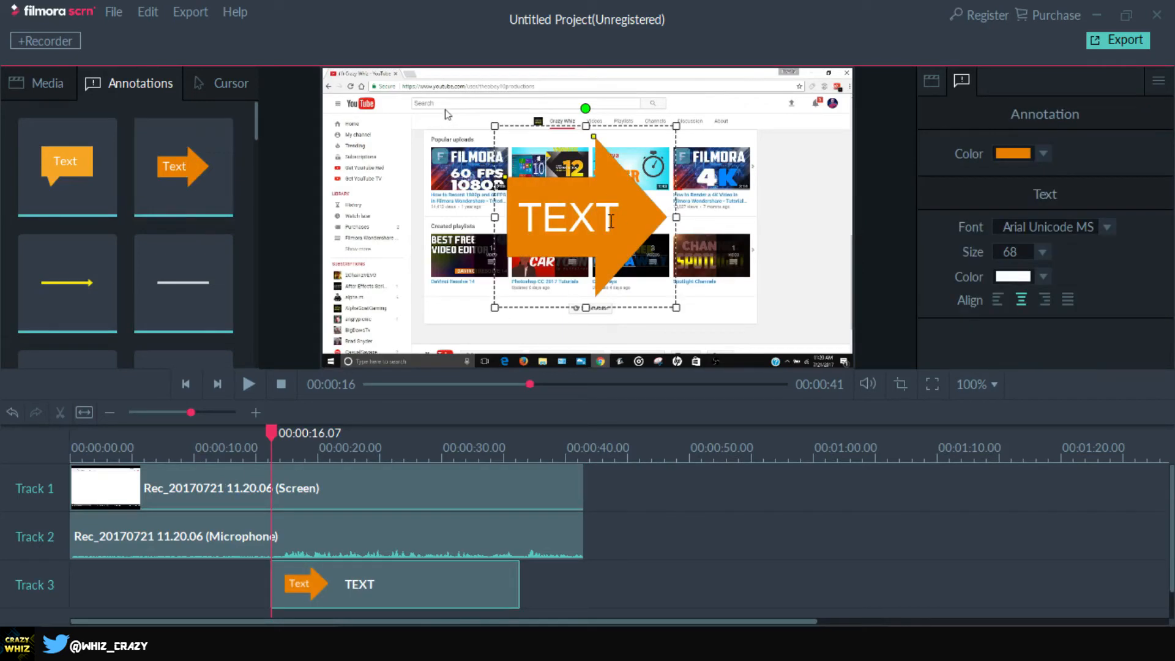
key("BackSpace")
key("BackSpace")
key("BackSpace")
key("BackSpace")
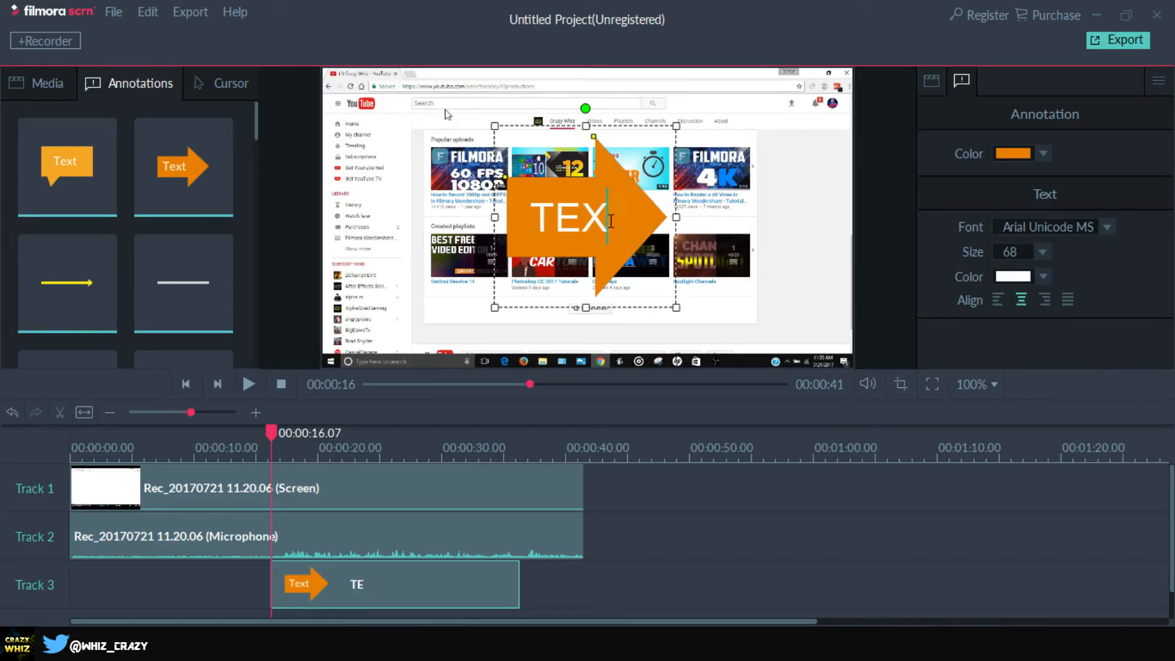
type("HERE")
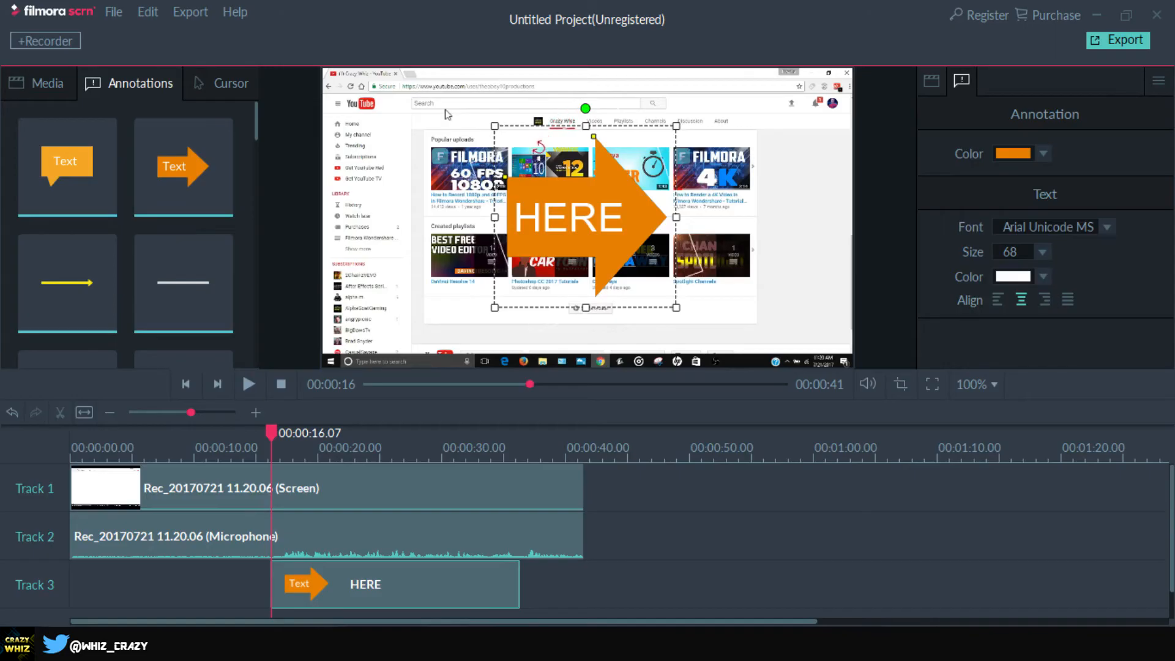
Rotate the arrow annotation in the preview so it points upward and move it beneath the recorded page's search bar
left_click_drag(524, 188, 628, 192)
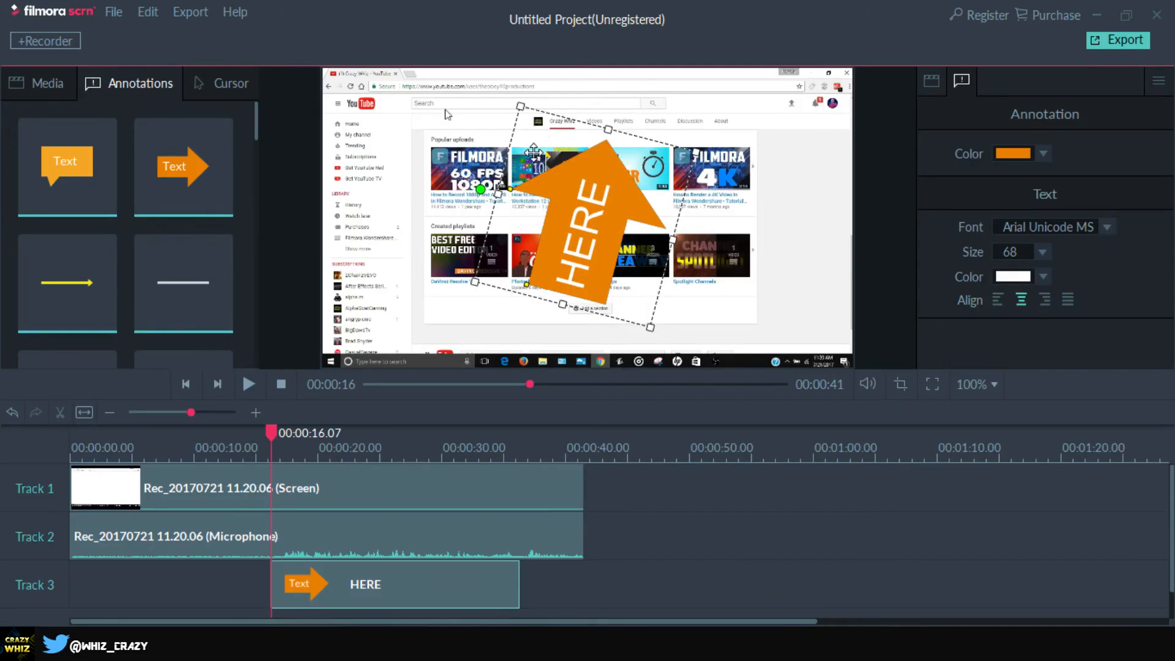
left_click_drag(602, 155, 460, 147)
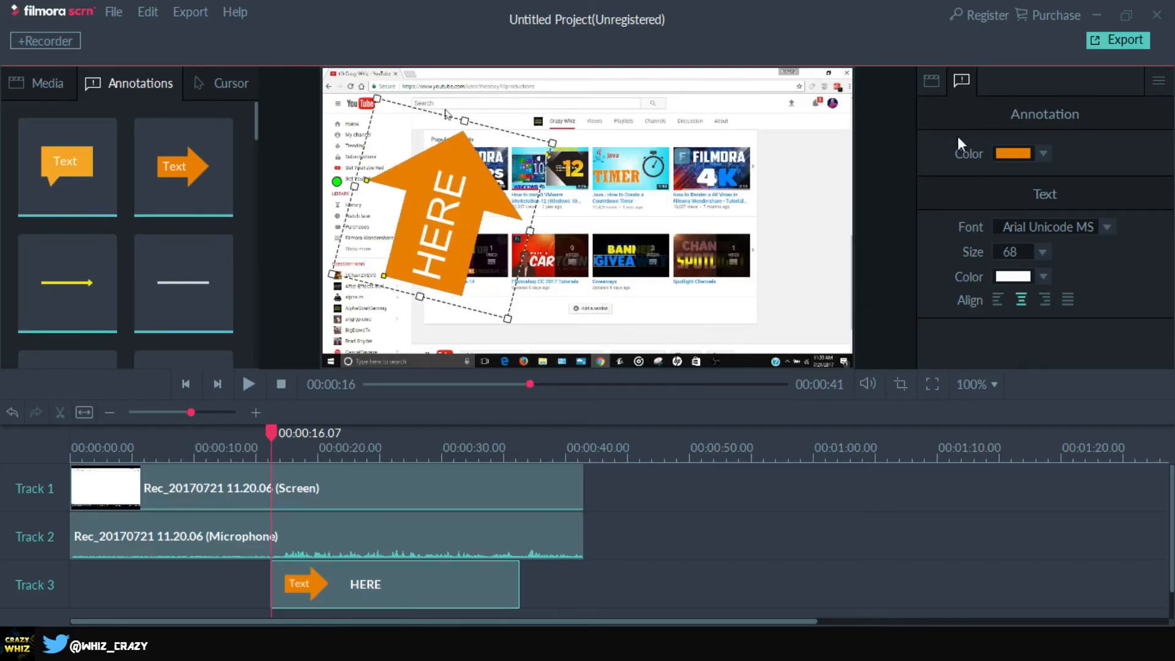
Style the arrow annotation with a blue-violet fill and BlowBrush text at size 44
left_click(1040, 153)
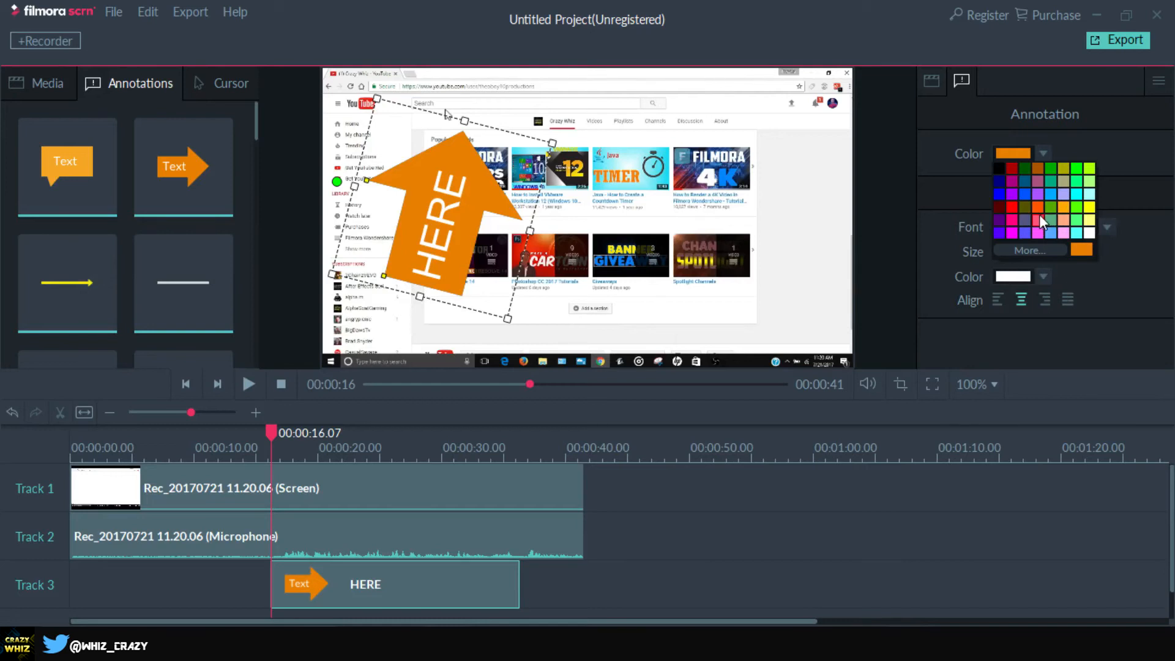
left_click(1002, 233)
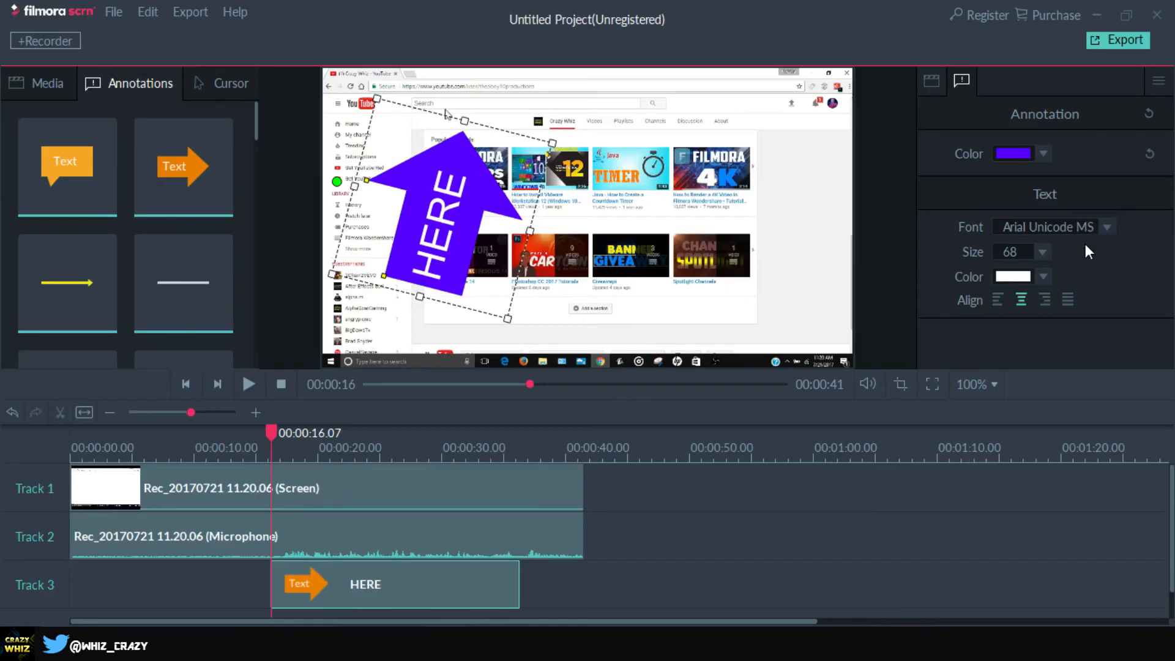
left_click(1101, 228)
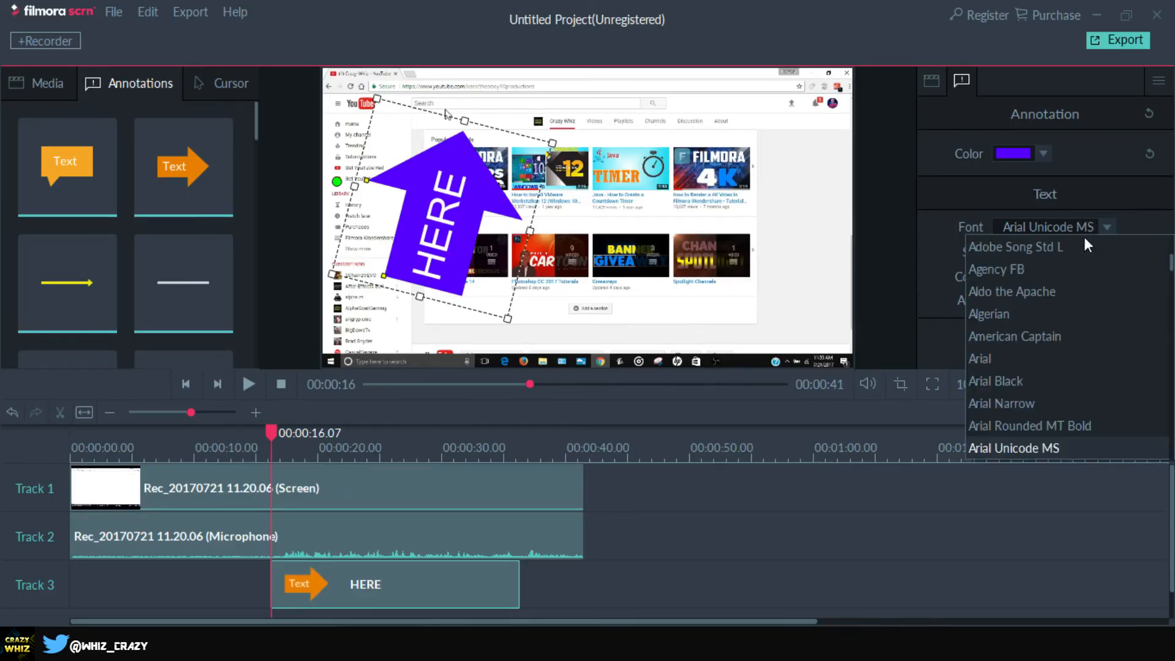
scroll(1034, 281, "down", 5)
left_click(1039, 266)
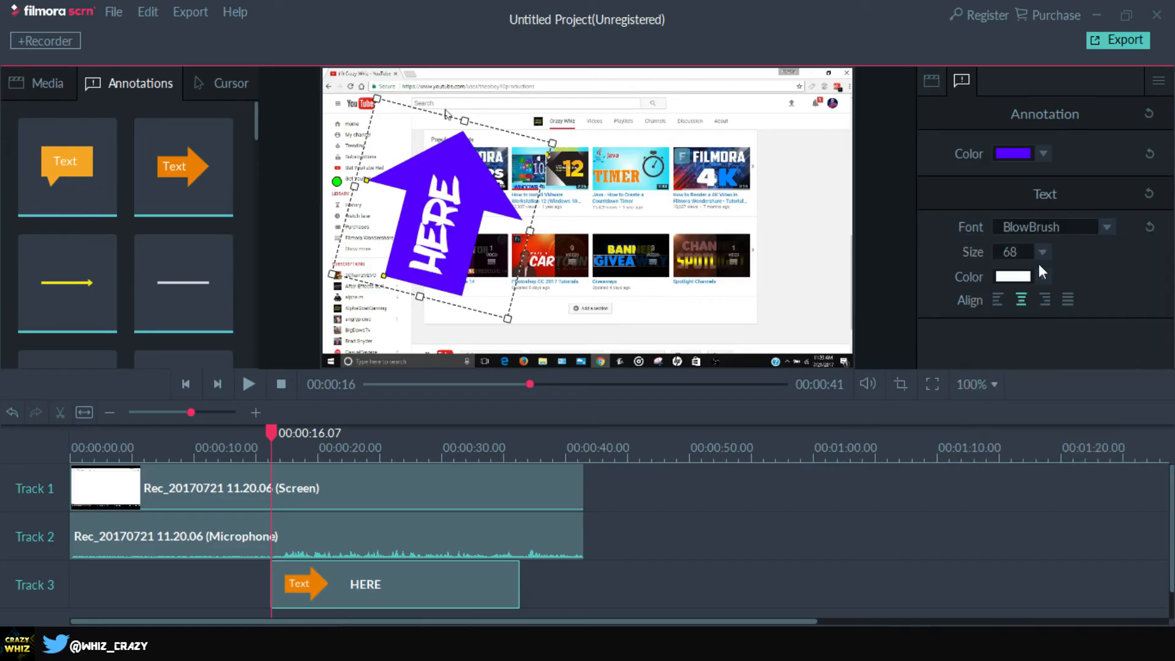
left_click(1042, 253)
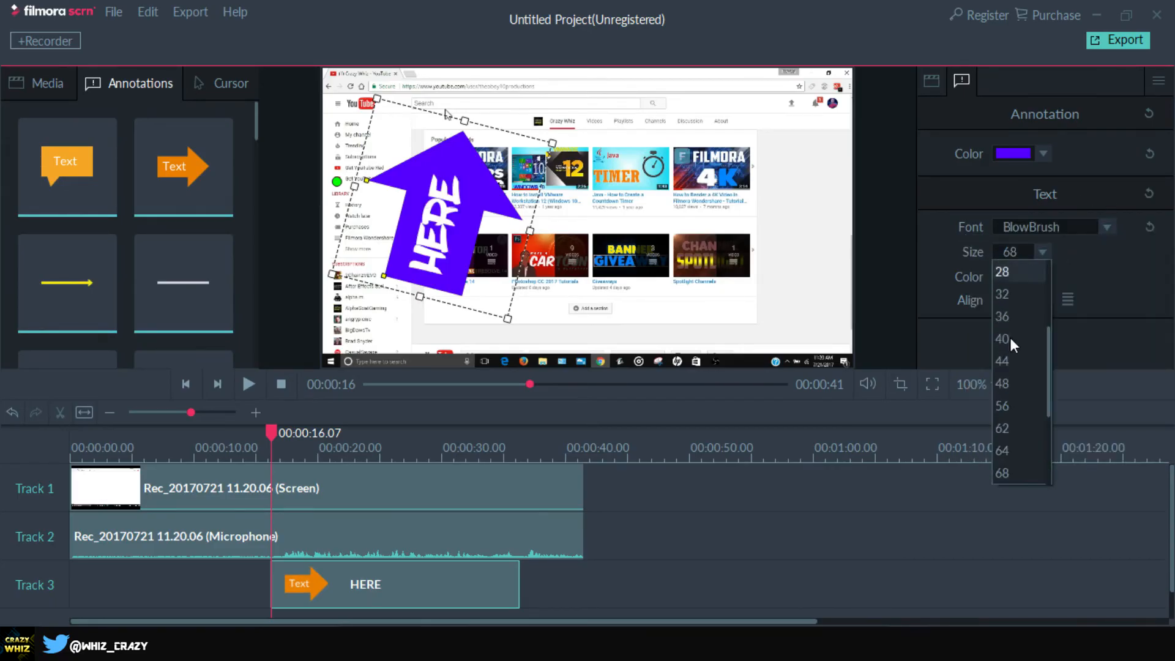
left_click(1010, 337)
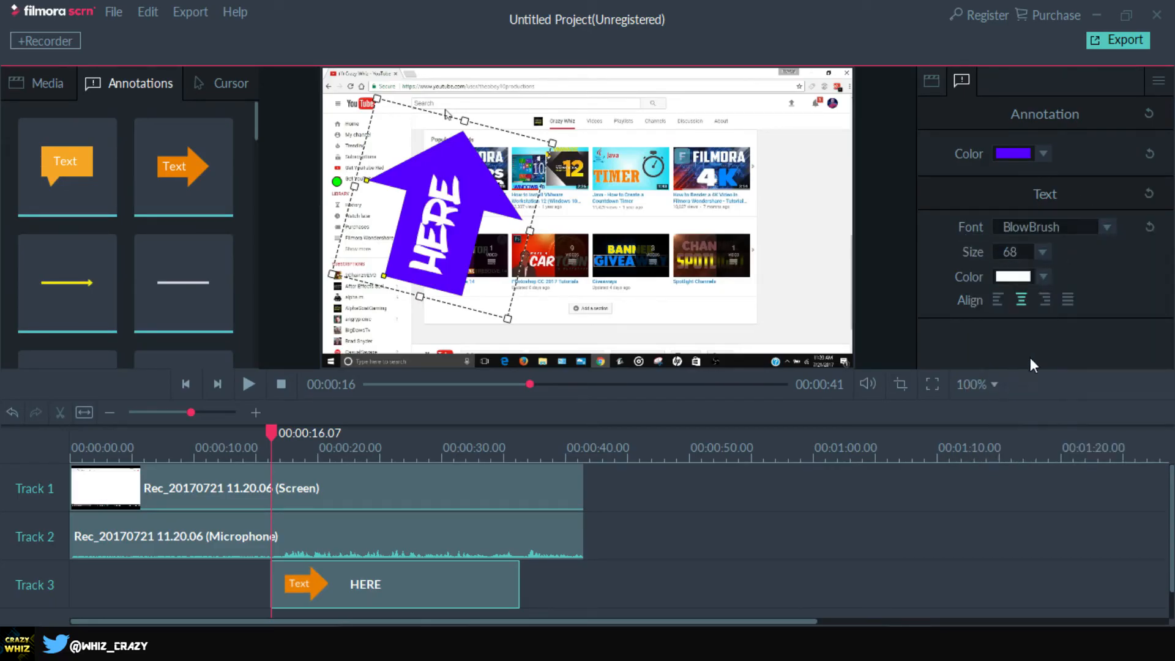
Try red for the annotation's text color and left and right alignment, restoring the alignment to center
left_click(1043, 276)
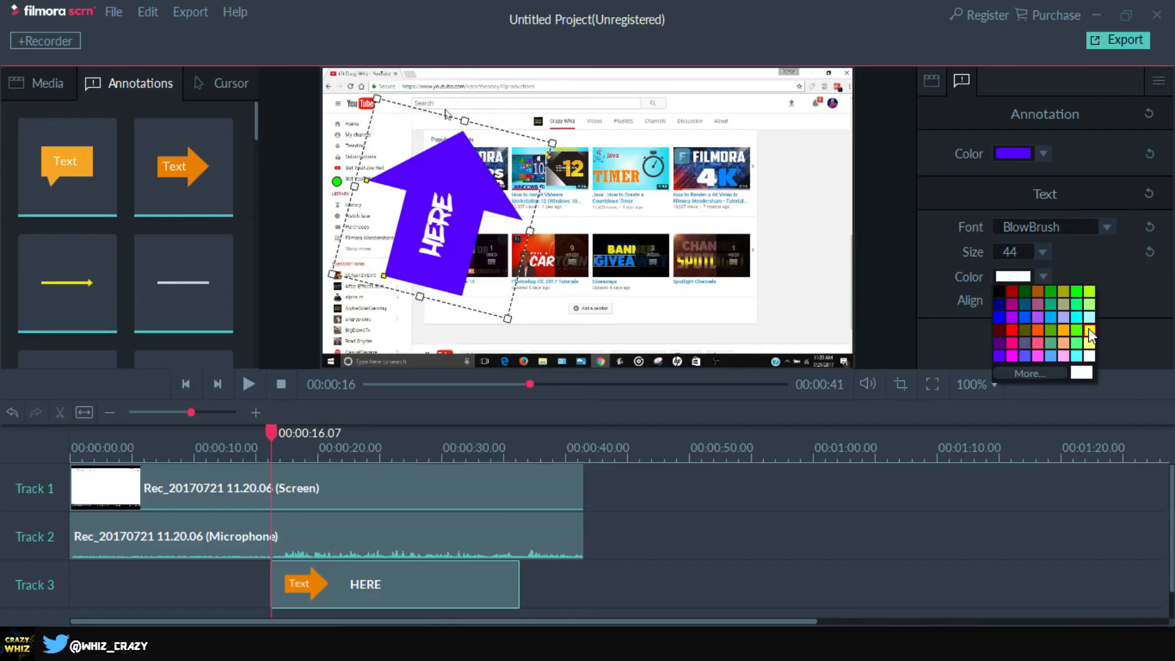
left_click(1012, 328)
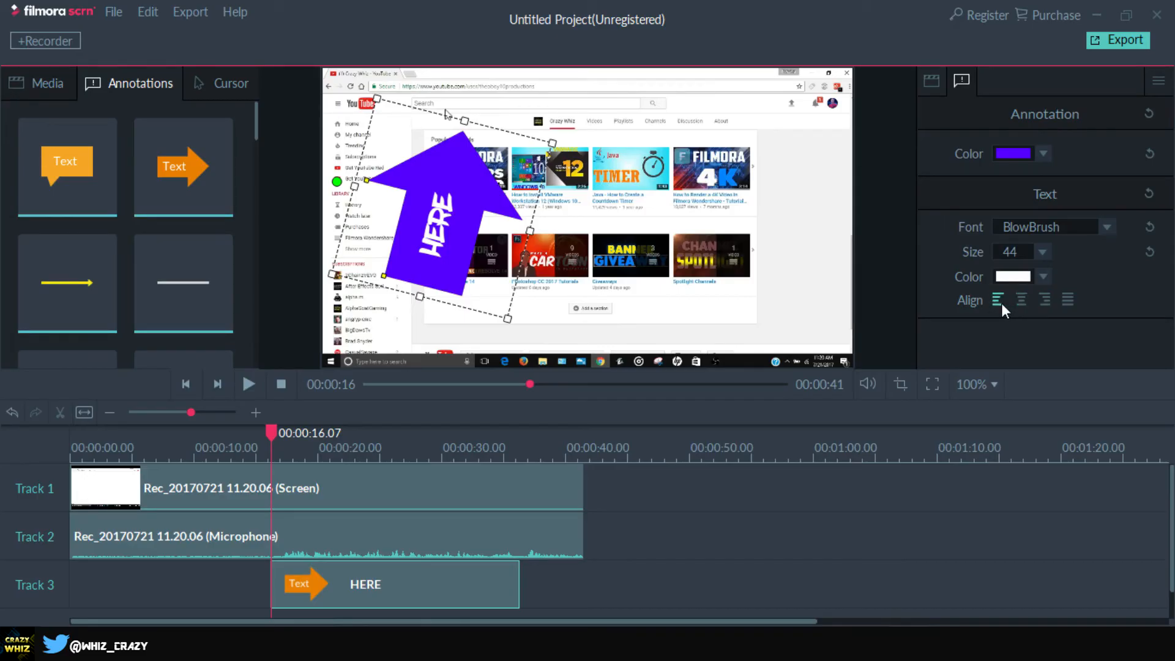
left_click(998, 300)
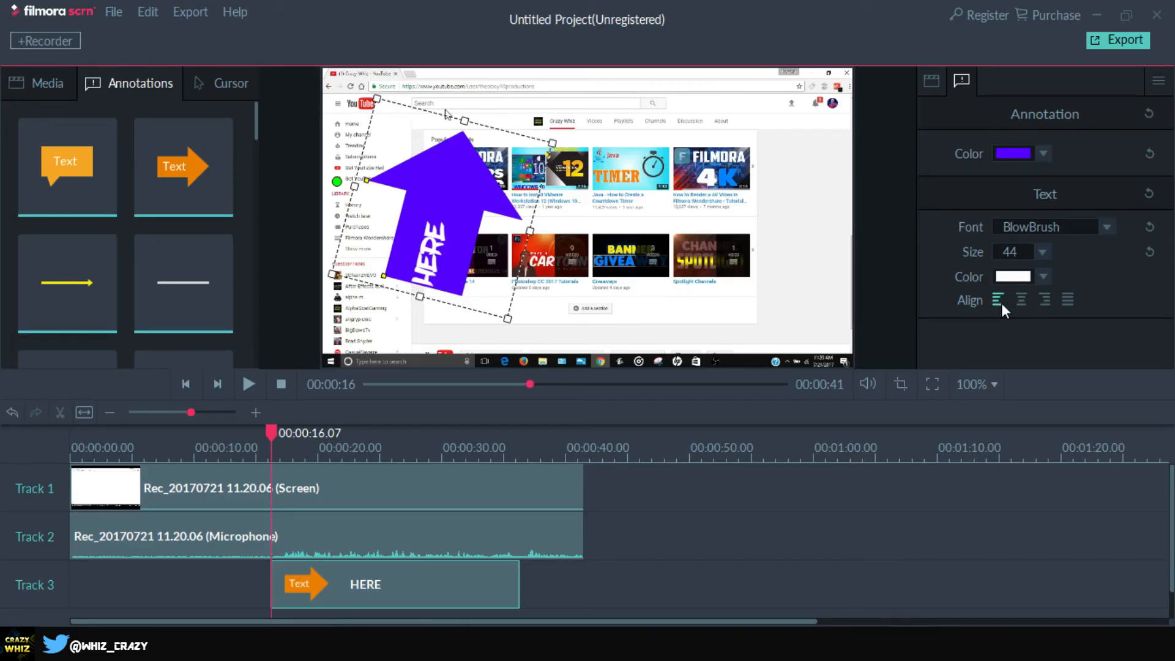
left_click(1049, 303)
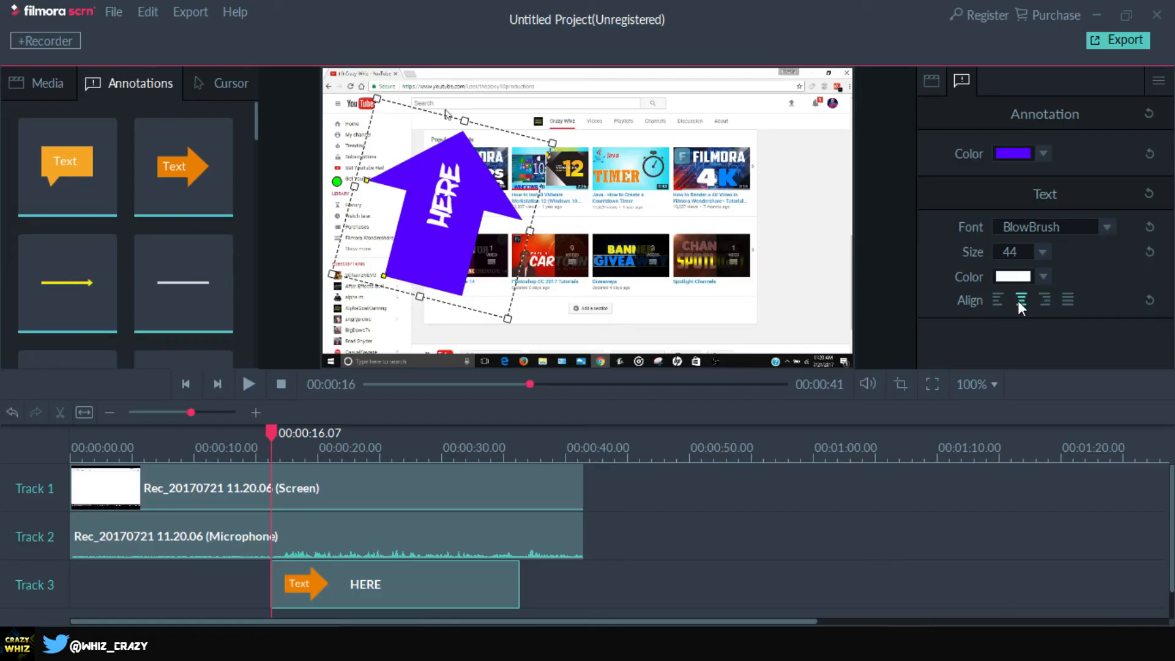
left_click(1021, 300)
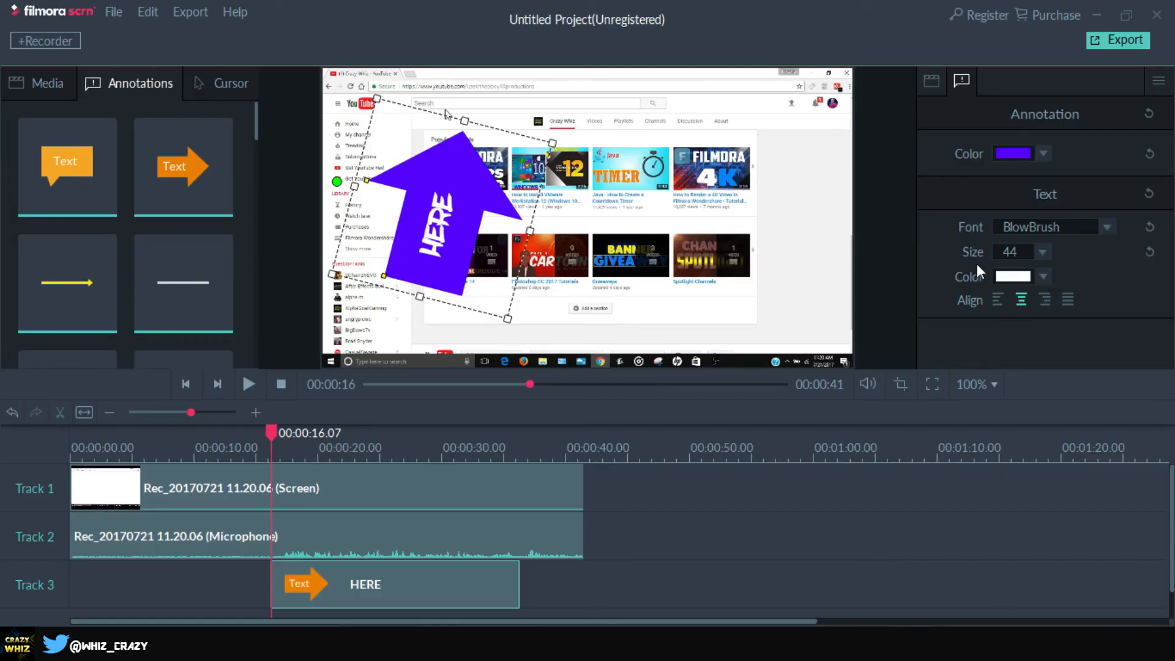
scroll(110, 162, "down", 5)
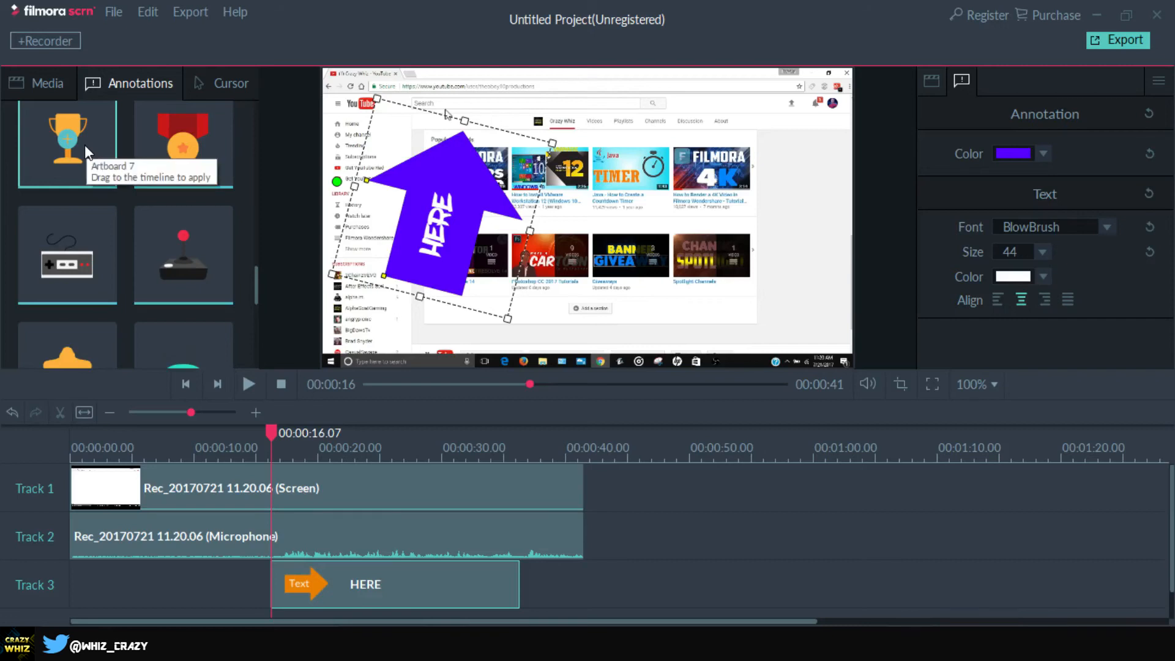
scroll(84, 145, "up", 5)
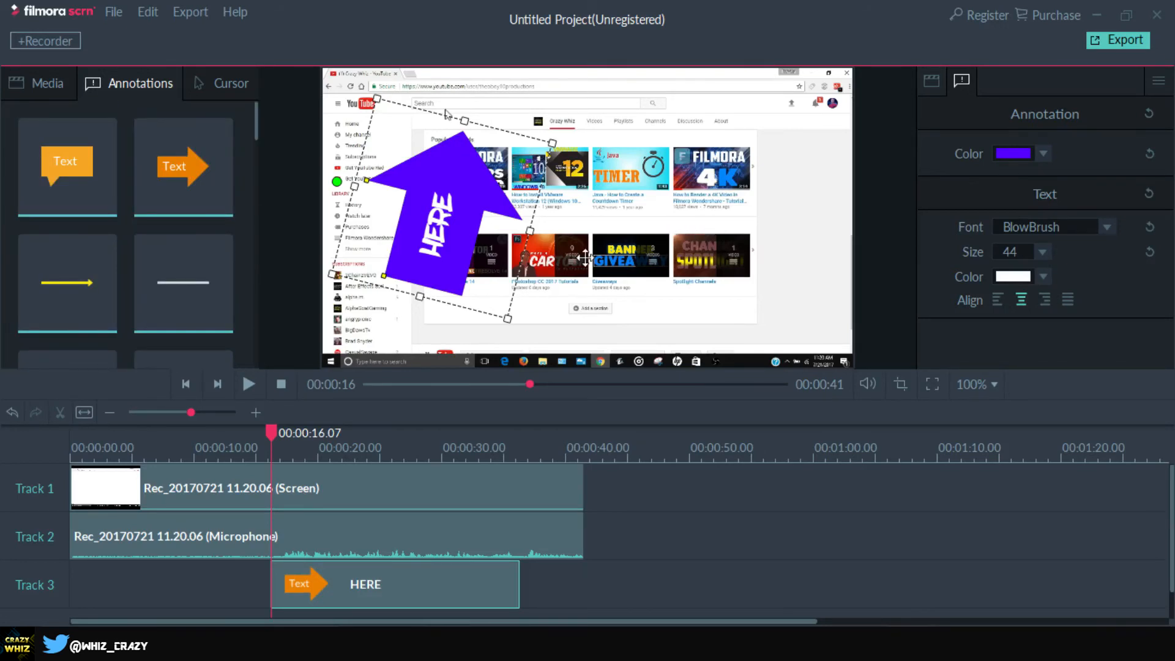
Apply the Left Click Rings and Cursor Highlight effects to the screen clip, with a blue-violet highlight color
left_click(225, 86)
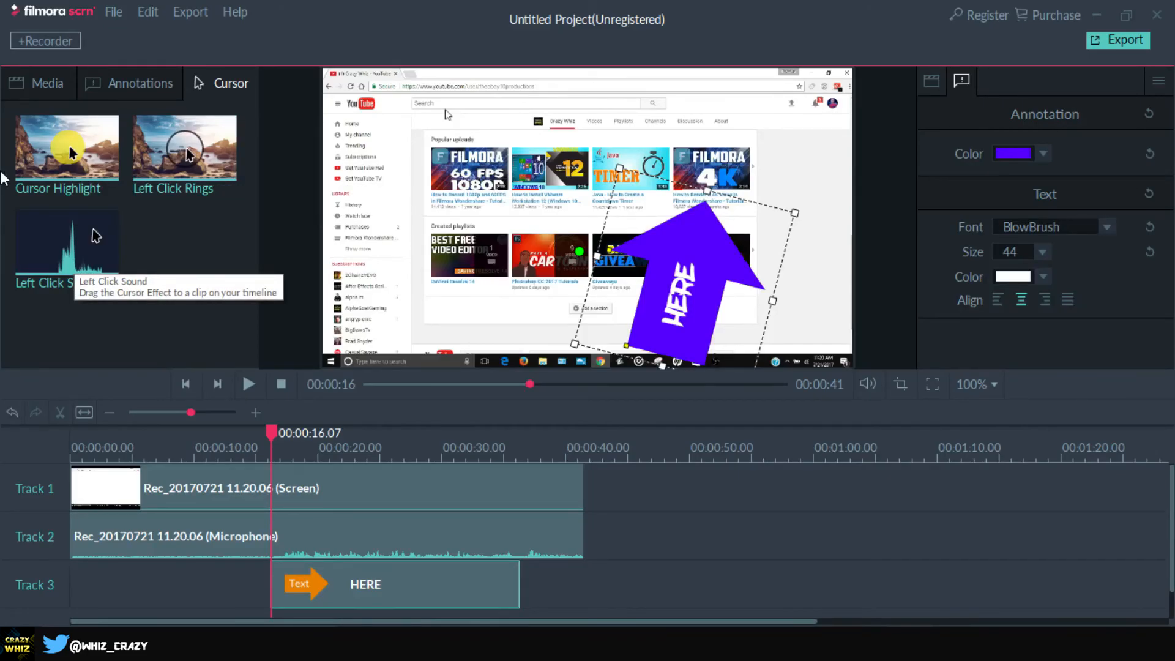
left_click_drag(191, 150, 250, 474)
left_click_drag(114, 504, 136, 214)
left_click_drag(164, 165, 181, 498)
left_click_drag(67, 147, 171, 485)
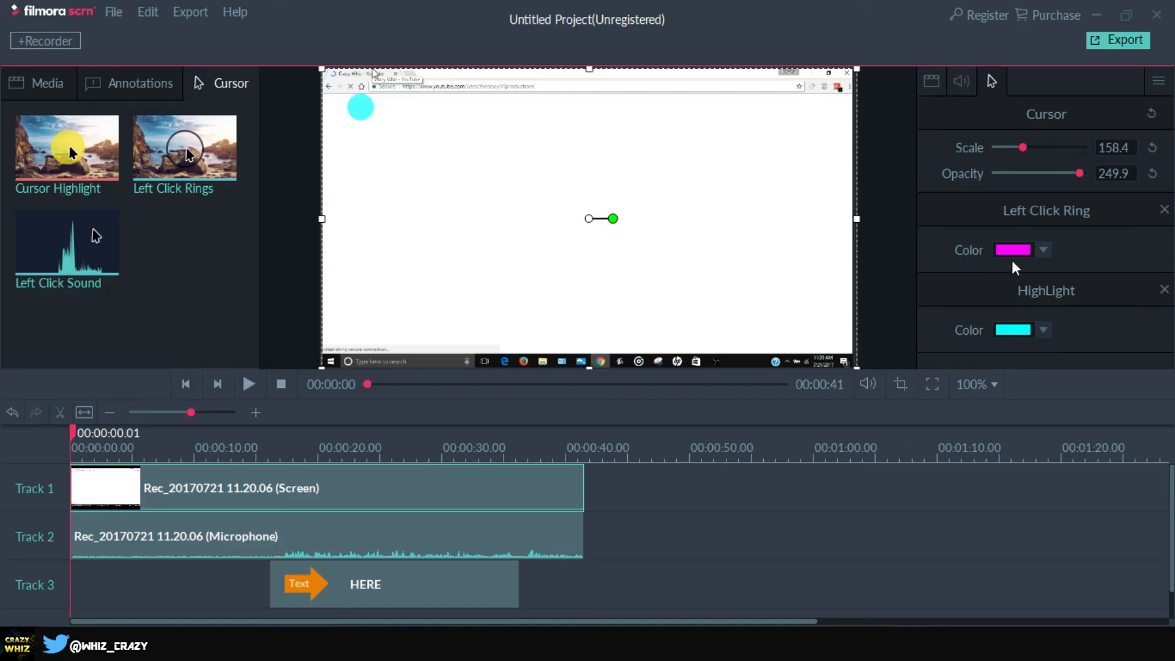
left_click(1030, 251)
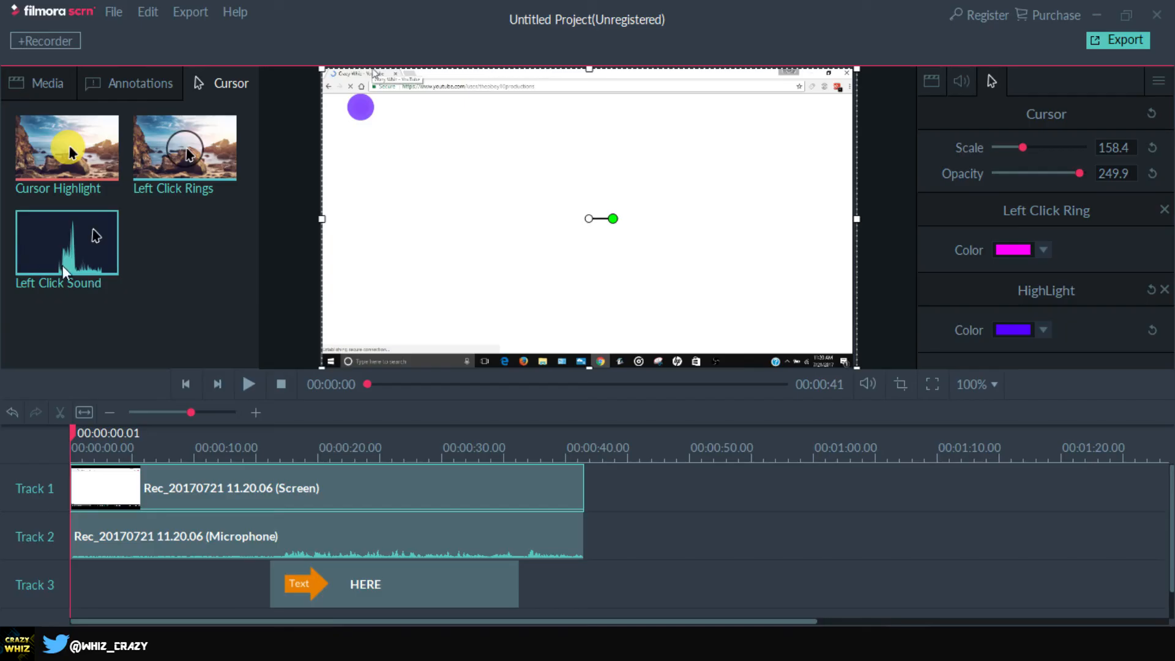
Apply the Left Click Sound effect to the screen clip and set its volume to 30
left_click_drag(62, 266, 194, 484)
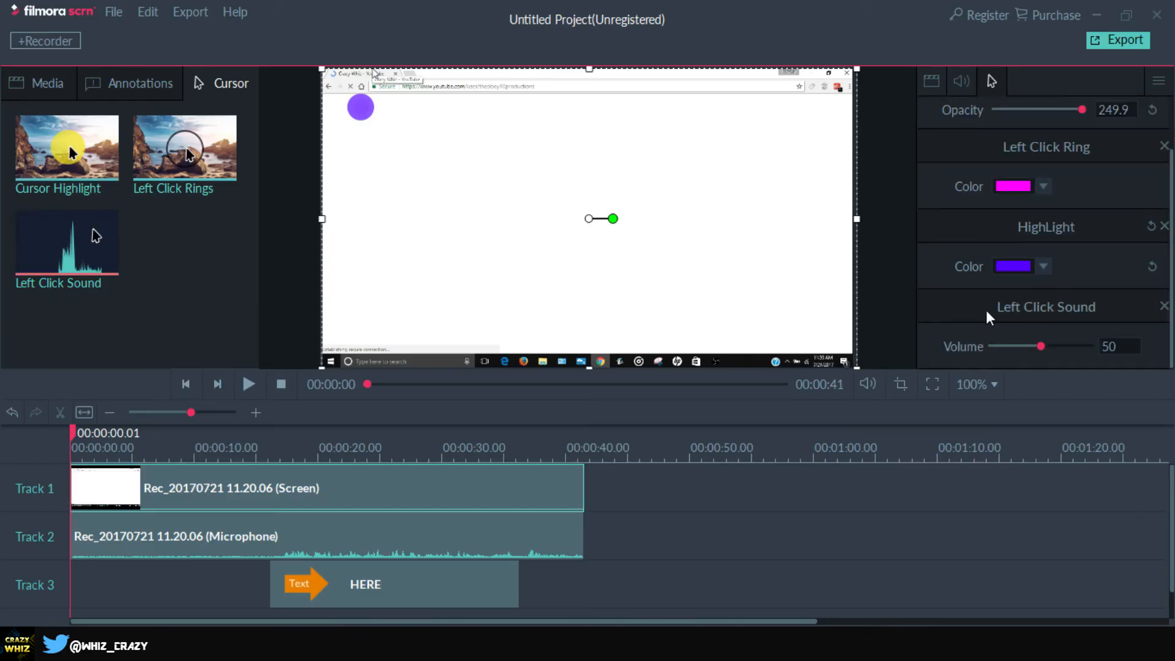
scroll(995, 297, "up", 2)
scroll(994, 221, "down", 2)
left_click_drag(1029, 350, 1026, 349)
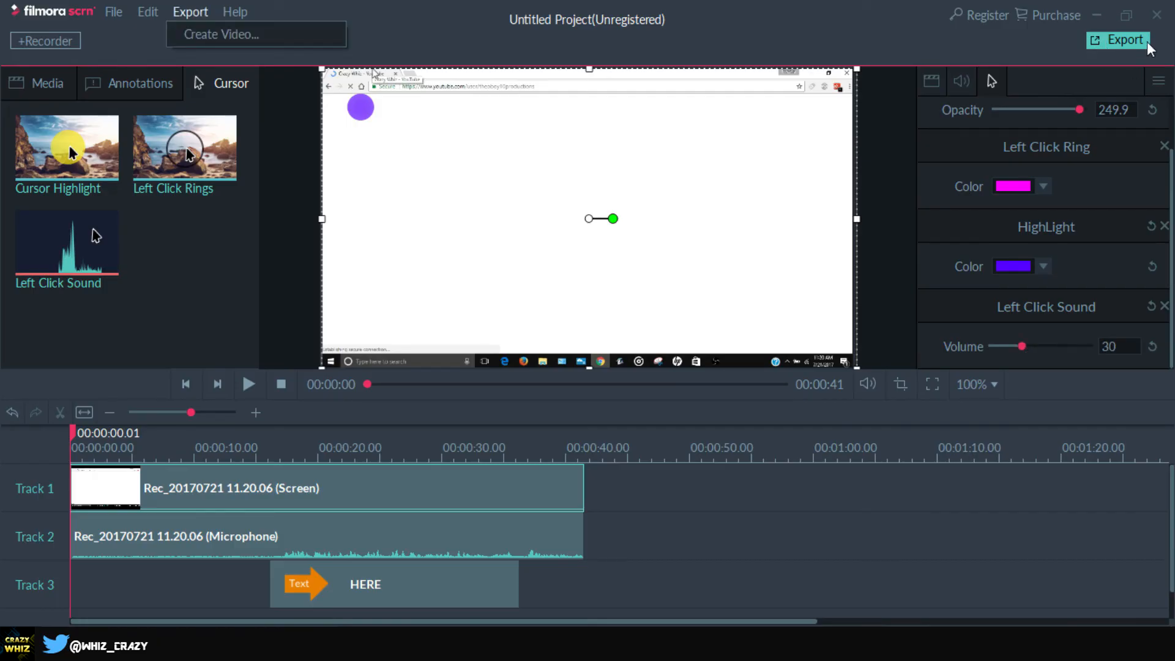
Open the export settings and review the MOV and GIF formats before returning to MP4
left_click(1140, 42)
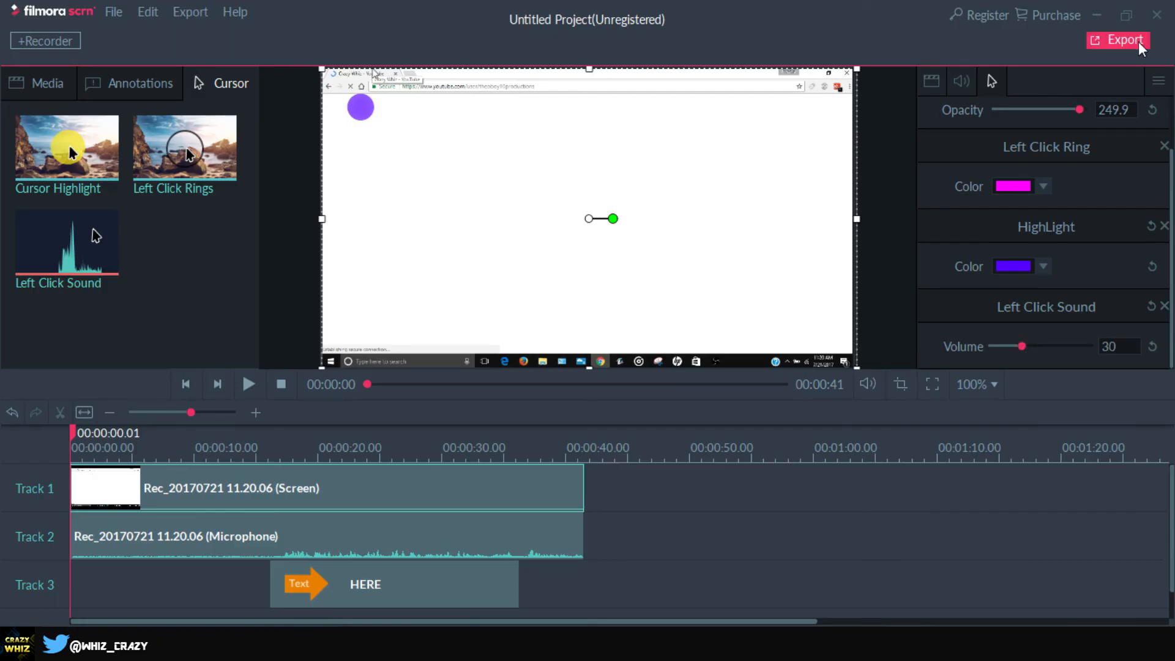
left_click(1137, 42)
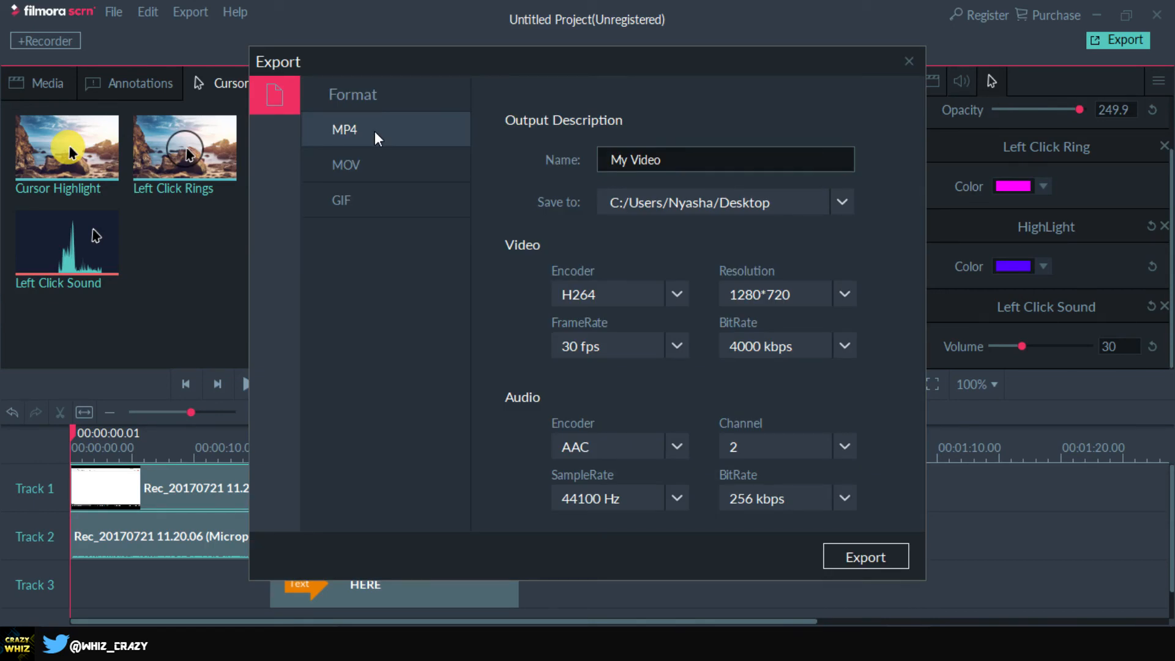
left_click(358, 166)
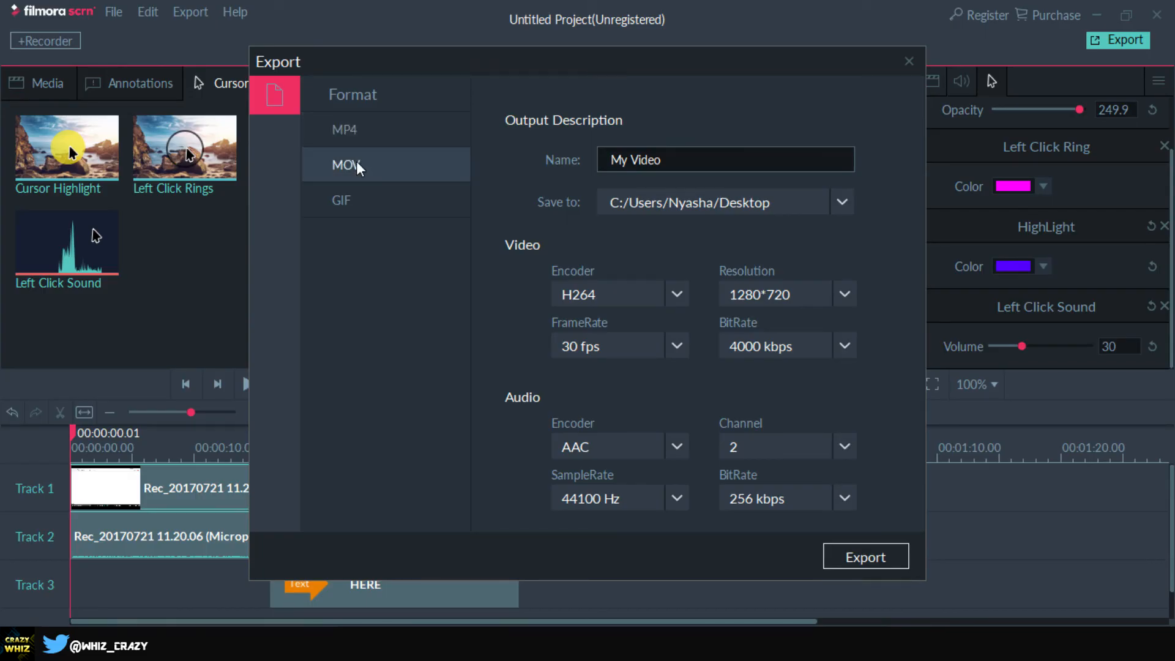
left_click(352, 203)
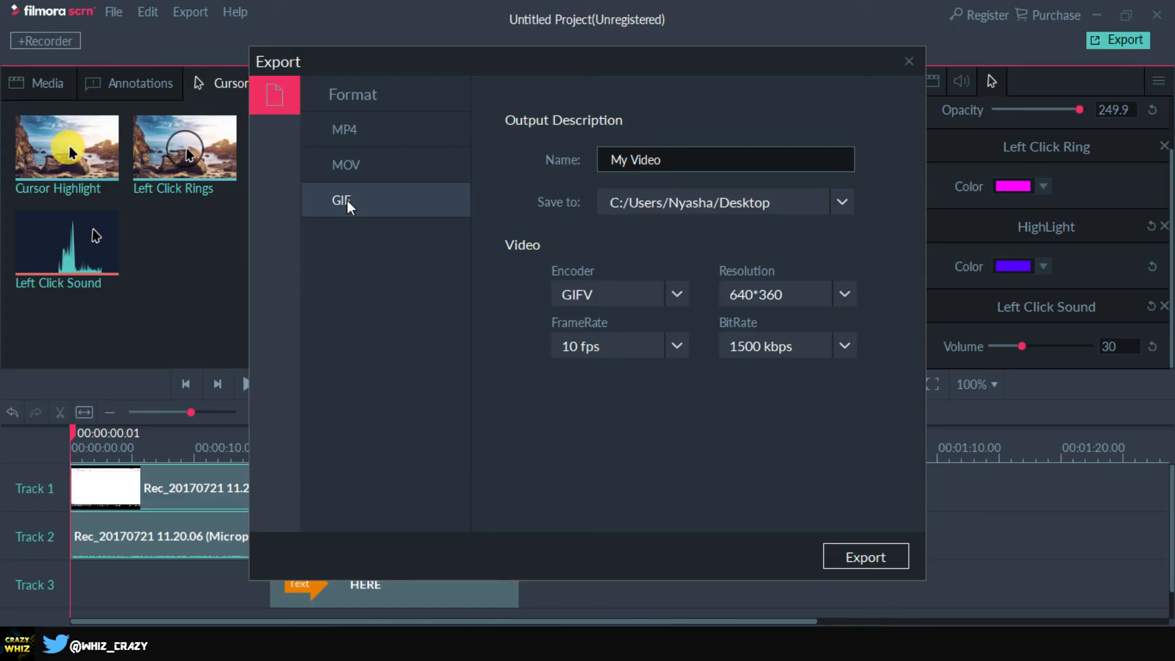
left_click(343, 133)
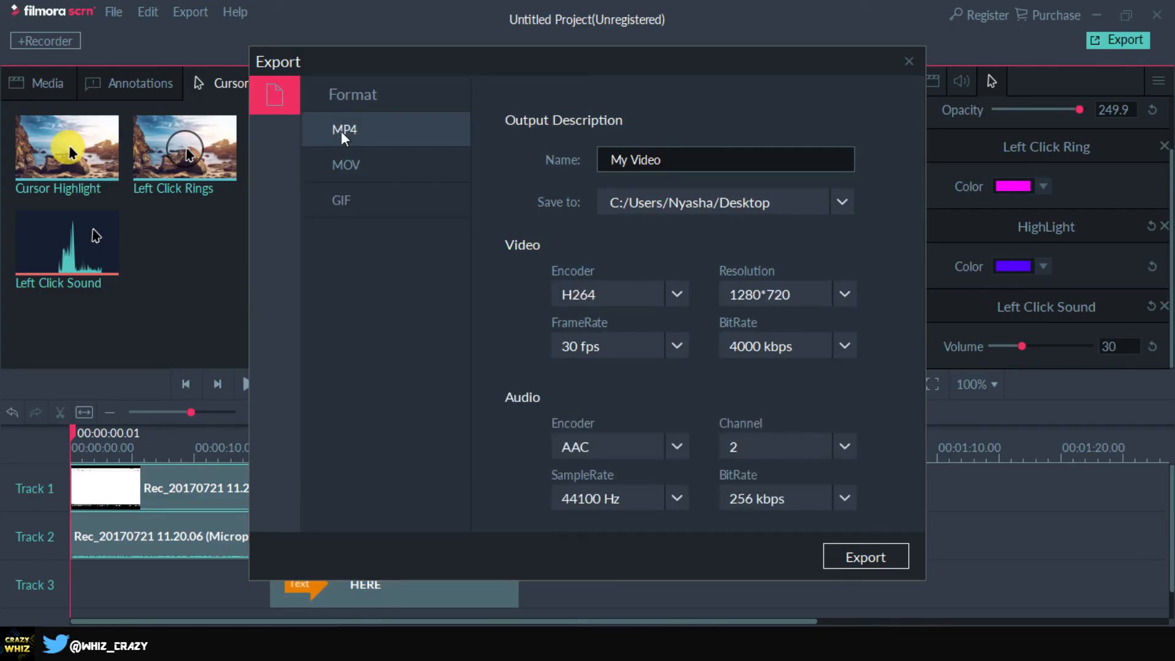
Change the name of the MP4 export to Game
left_click(692, 162)
key("BackSpace")
key("BackSpace")
key("BackSpace")
key("BackSpace")
key("BackSpace")
key("BackSpace")
key("BackSpace")
key("BackSpace")
type("Game")
Set the export resolution to 1920*1080 and the frame rate to 60 fps, and close the settings without exporting
left_click(842, 300)
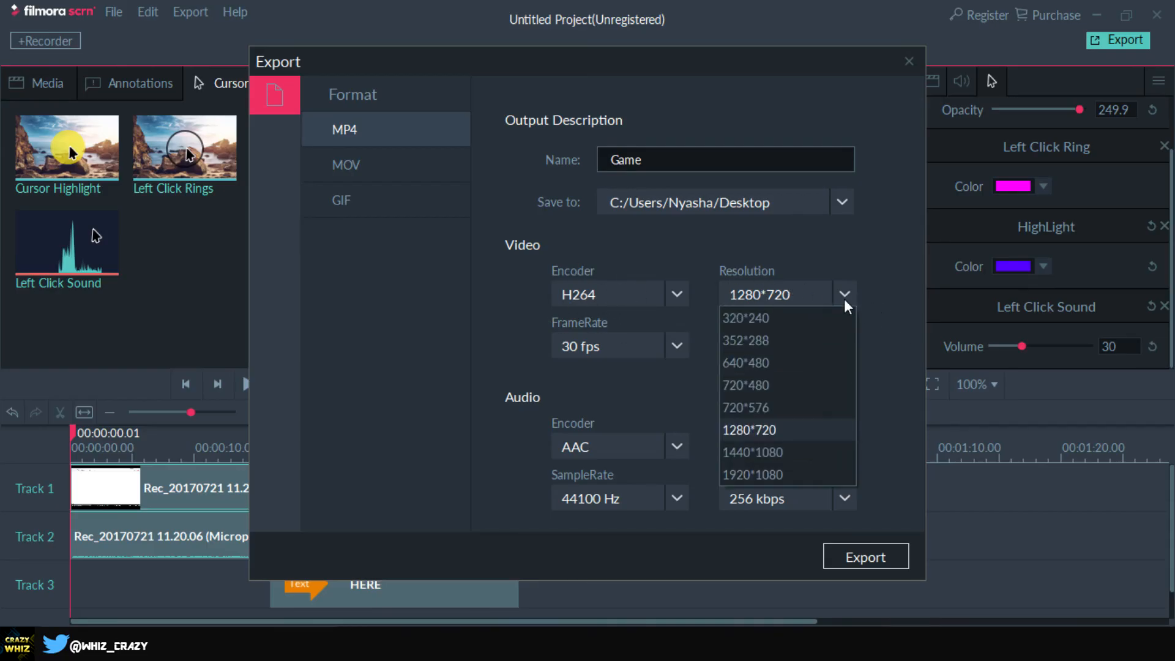
left_click(780, 476)
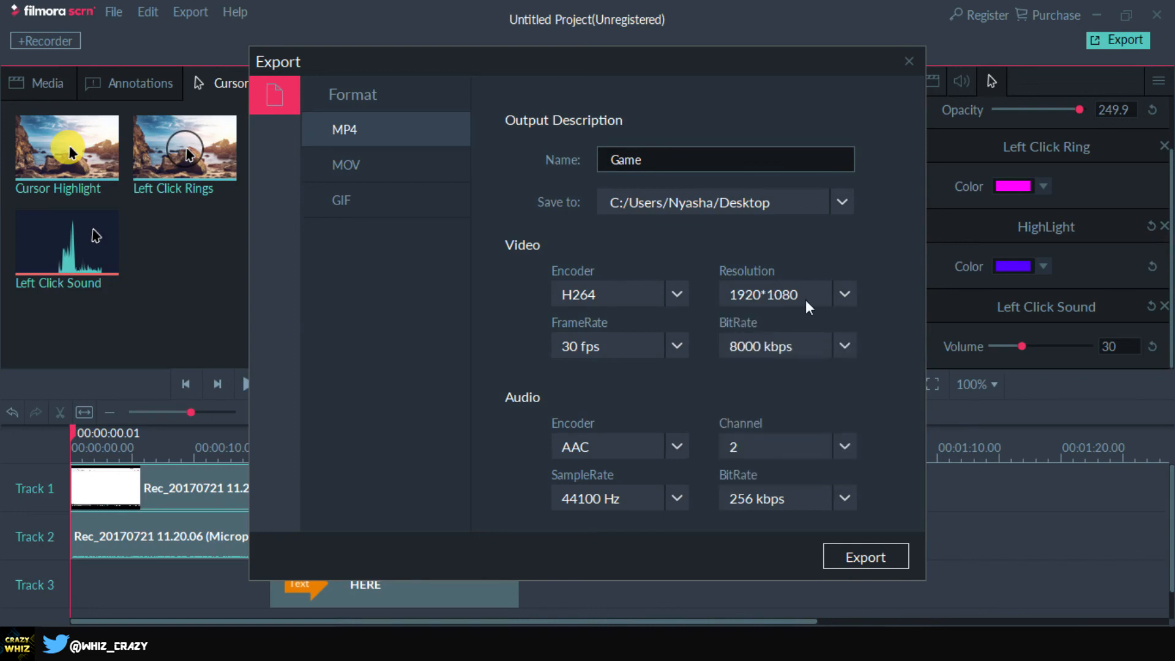
left_click(677, 347)
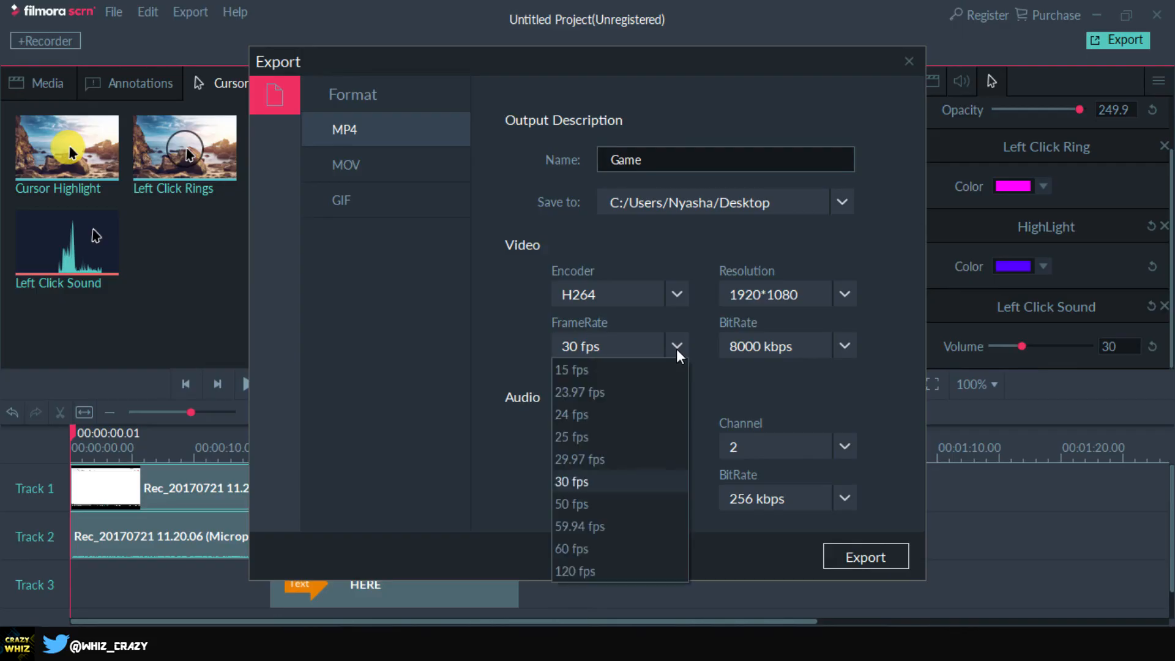
left_click(605, 550)
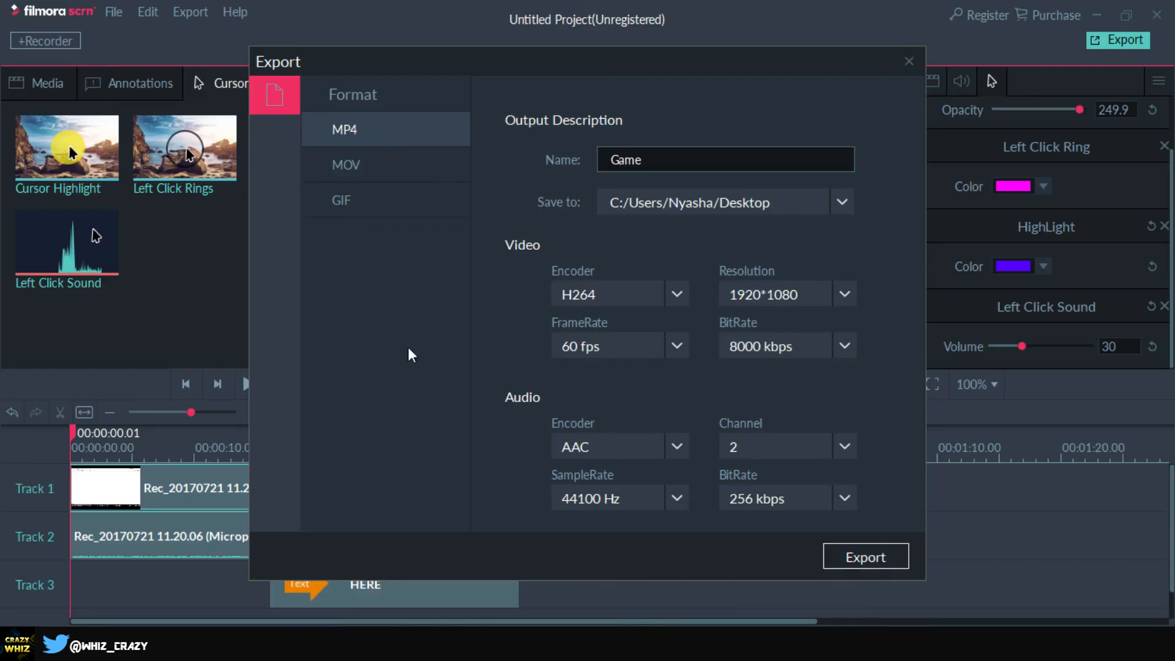
key("Escape")
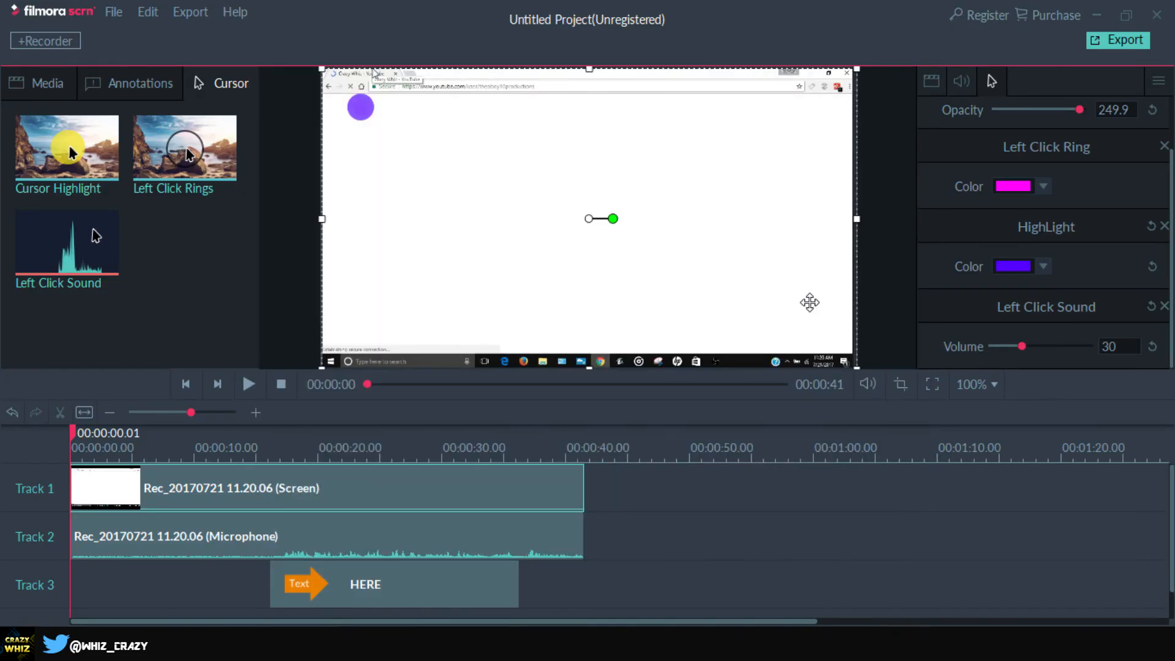